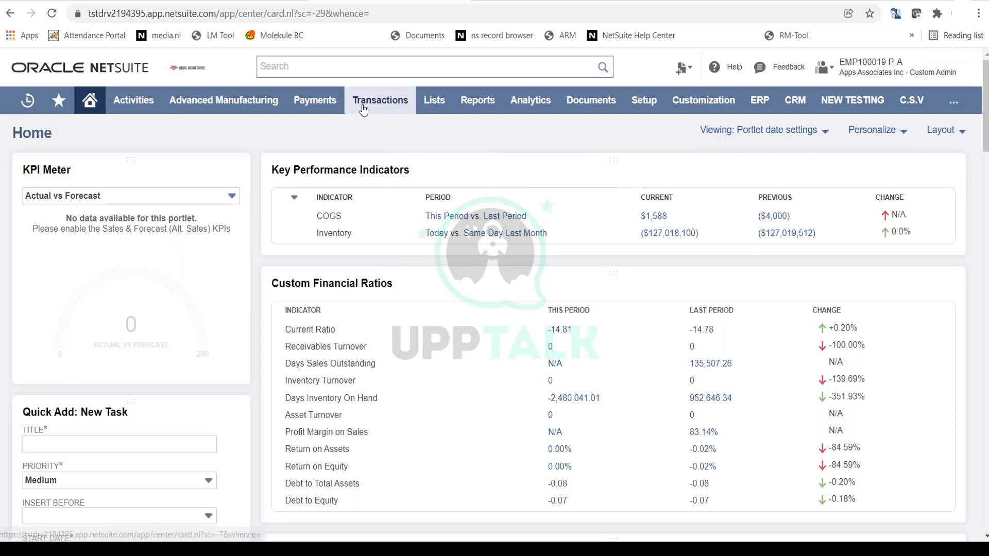
- Start a new sales order and set its custom form to Standard Sales order
mouse_move(364, 110)
mouse_move(400, 240)
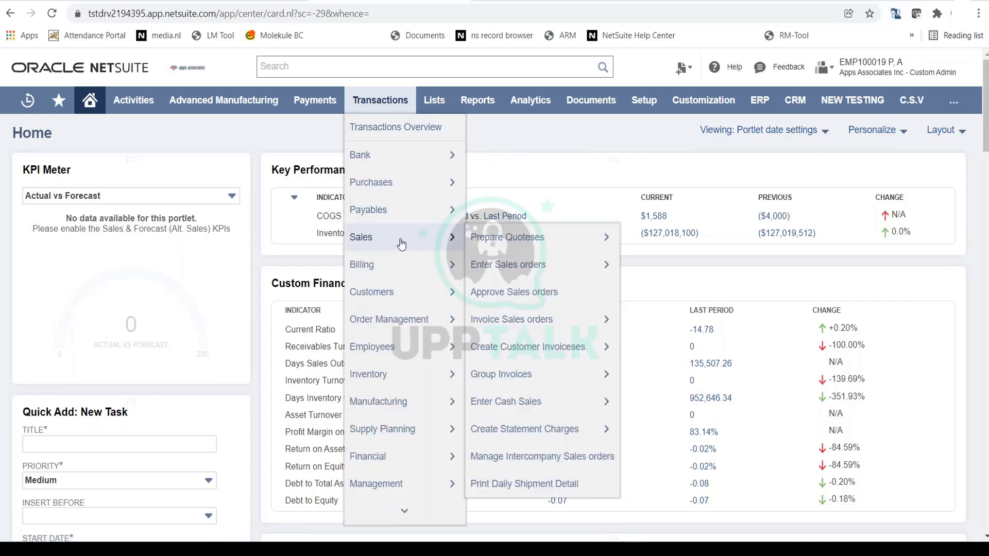
mouse_move(546, 270)
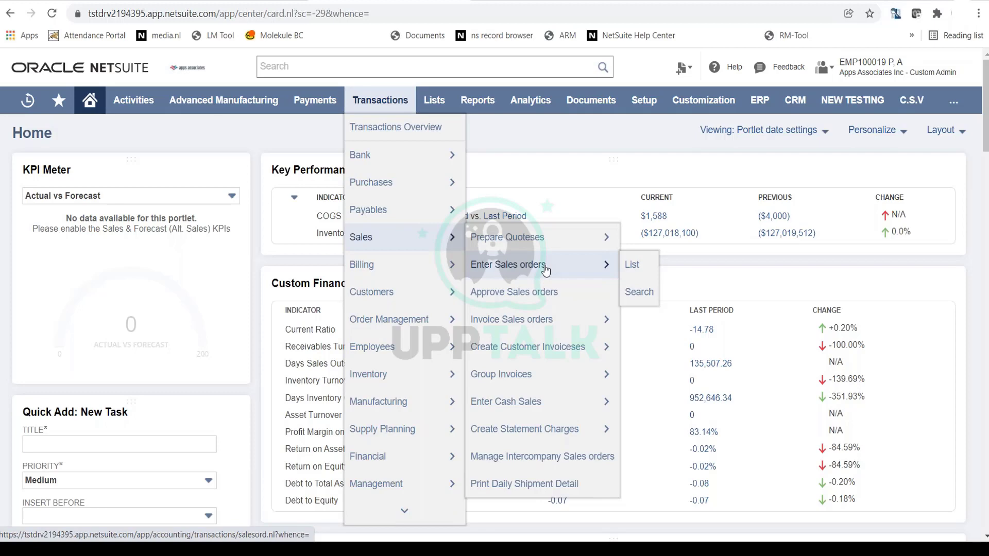
left_click(546, 270)
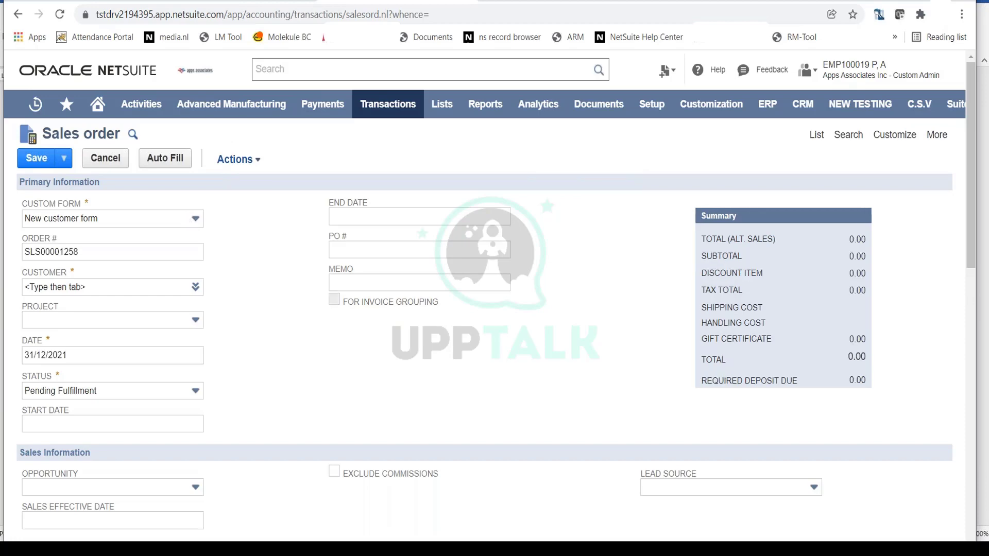
left_click(191, 220)
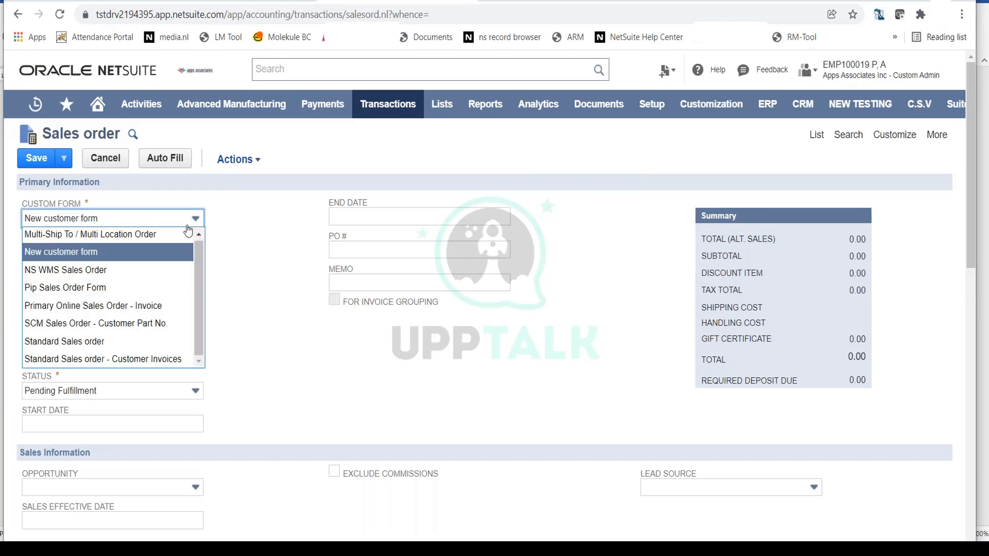
left_click(141, 341)
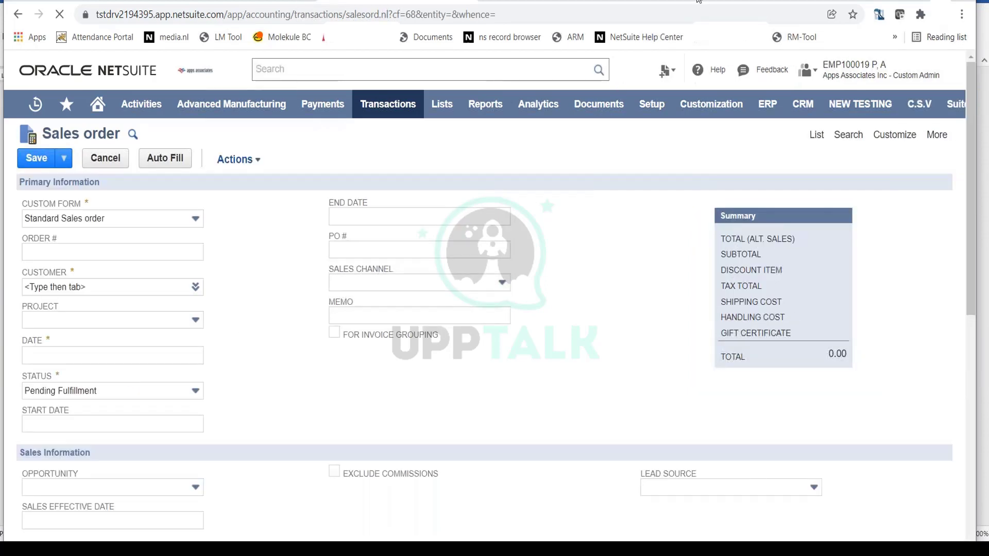
- Select Samsung Inc. Cus as the order's customer and check the subsidiary under Classification
left_click(102, 286)
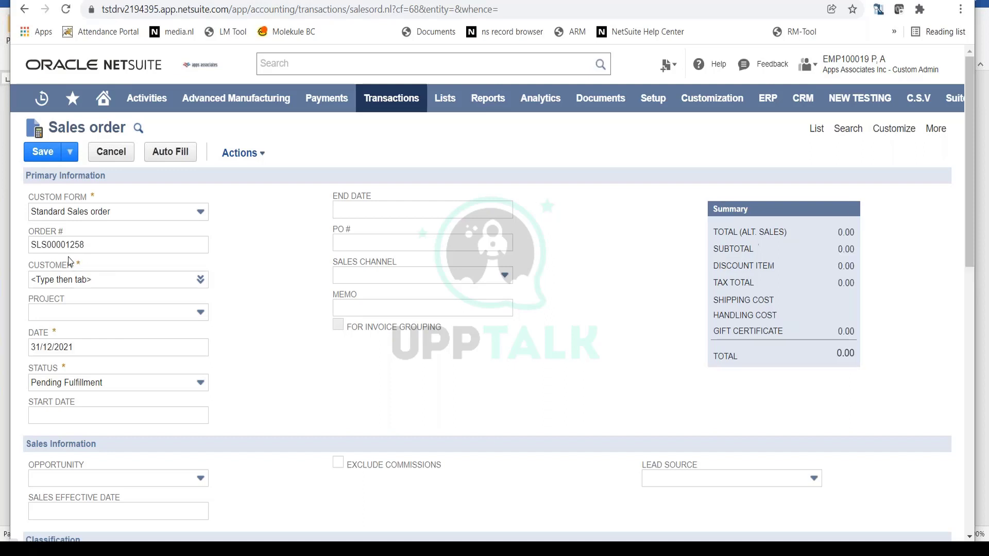
left_click(91, 279)
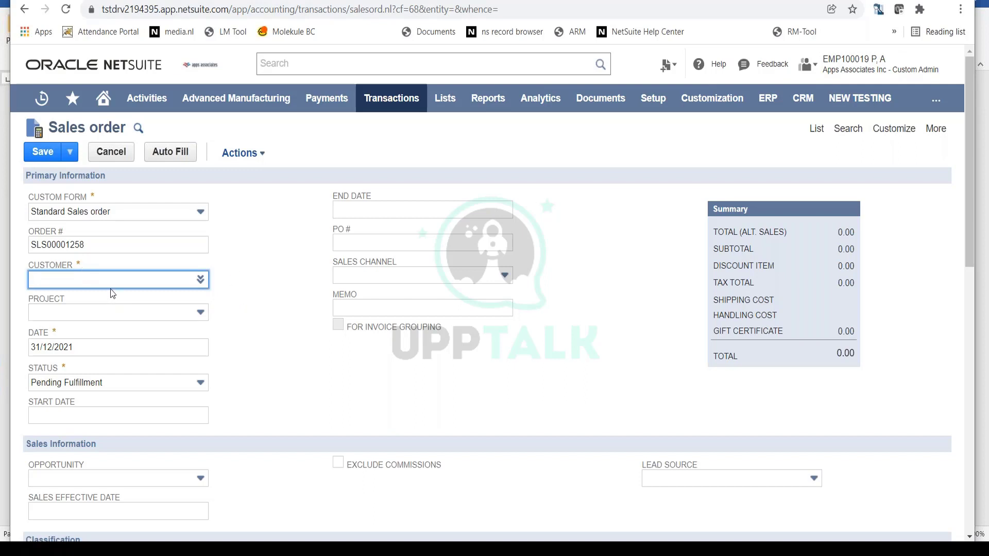
mouse_move(109, 304)
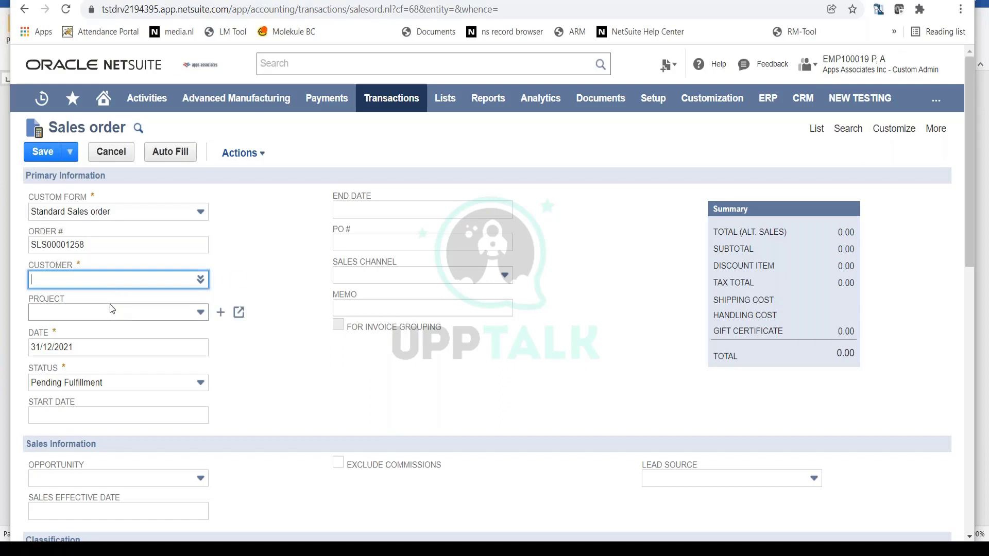
type("%aDA")
key("BackSpace")
key("BackSpace")
key("BackSpace")
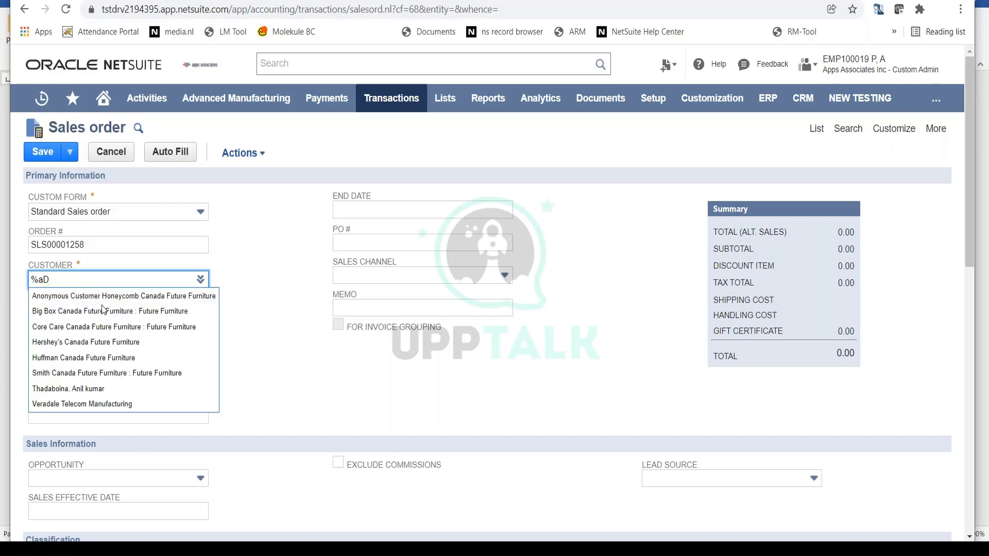
type("SAMSU")
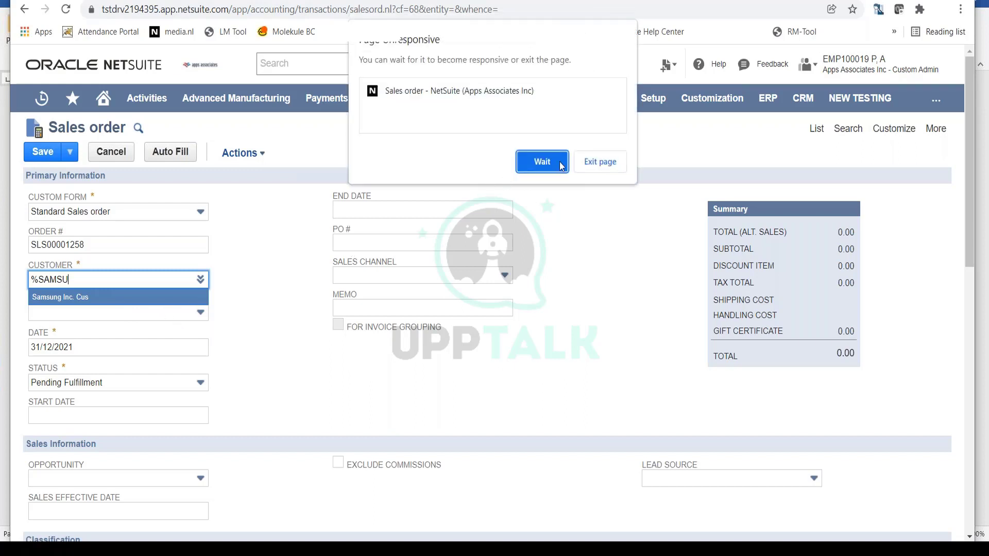
left_click(559, 166)
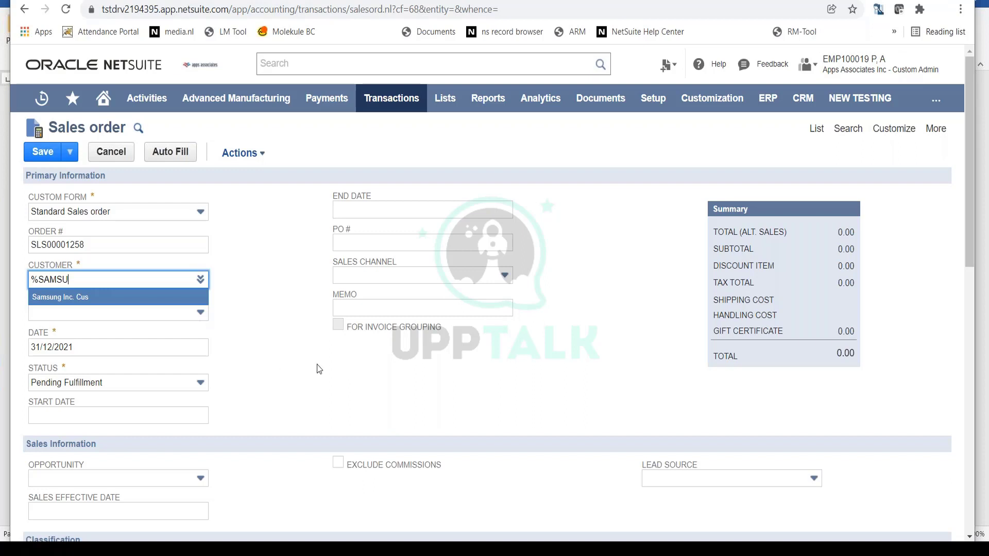
left_click(292, 326)
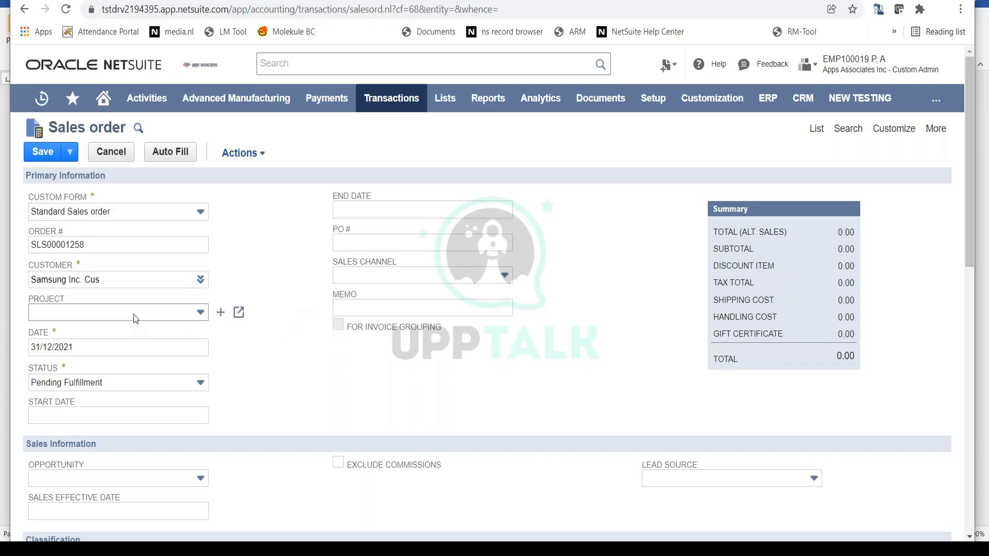
scroll(287, 386, "down", 5)
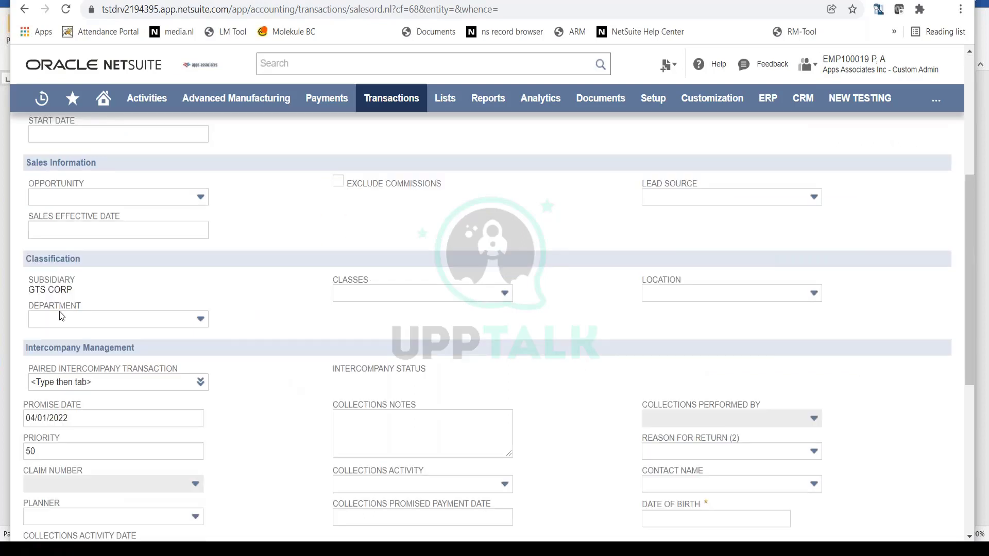
triple_click(57, 290)
scroll(265, 412, "up", 5)
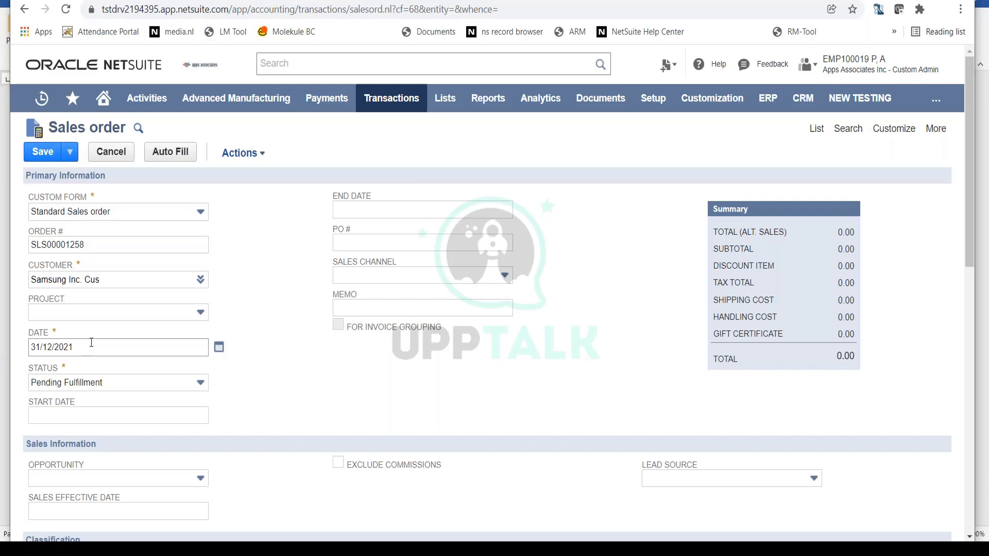
- Set the sales order date to 01/01/2022
left_click(218, 347)
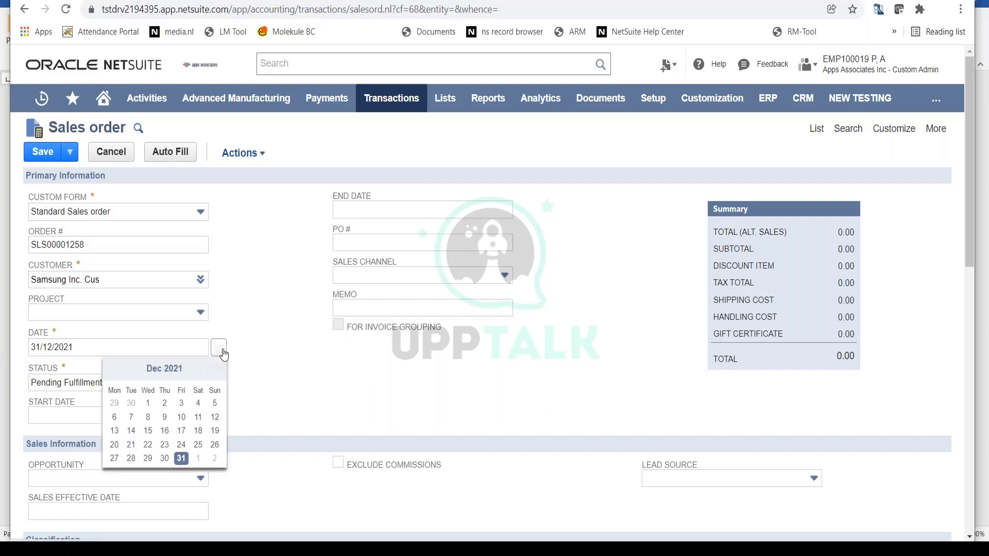
left_click(213, 370)
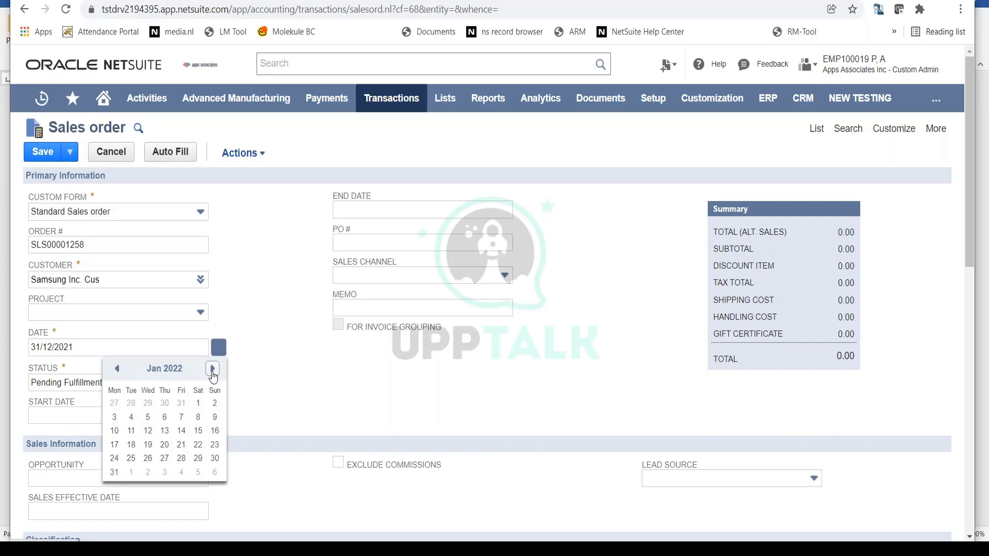
left_click(197, 404)
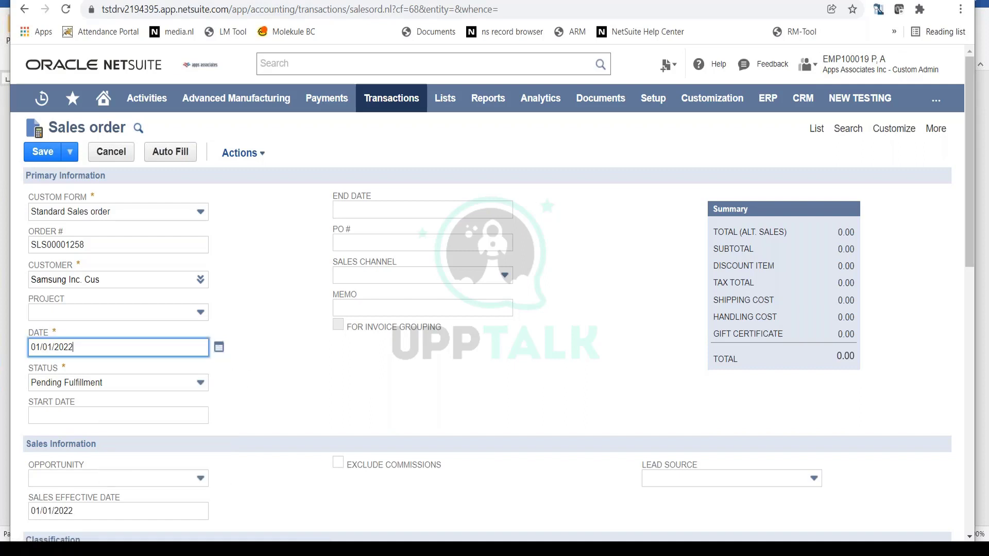
- Switch the order status to Pending Approval and back to Pending Fulfillment
left_click(177, 387)
left_click(176, 399)
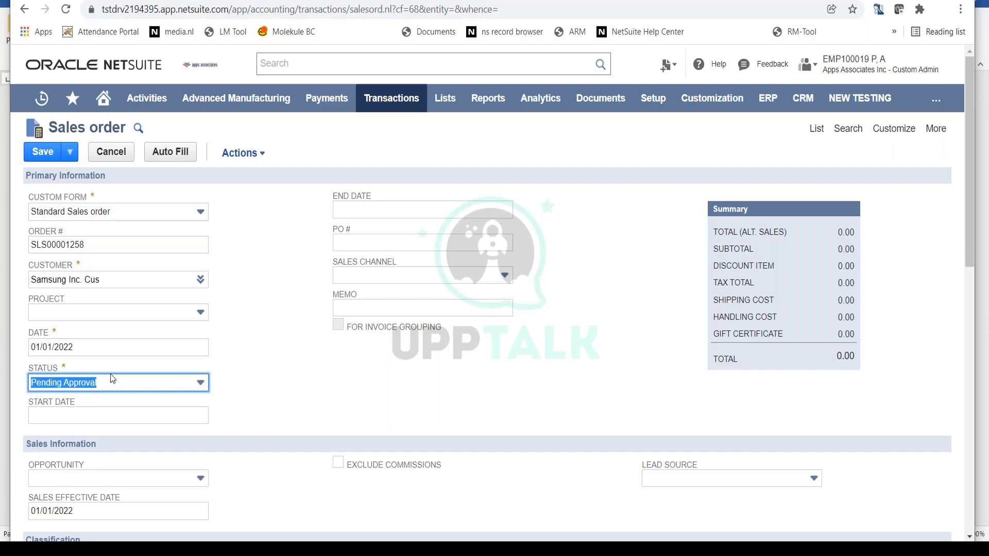
left_click(149, 383)
left_click(143, 414)
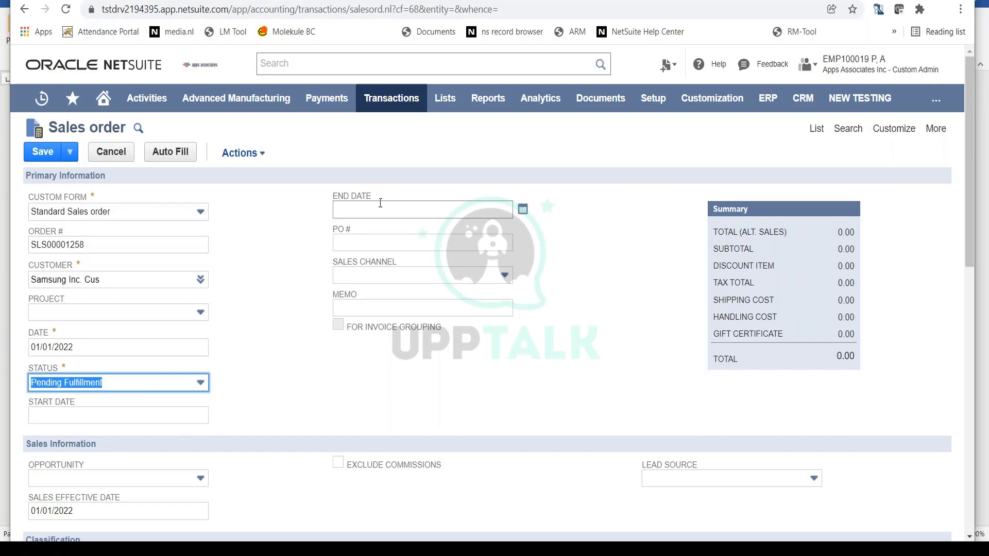
- Enter the customer's purchase order number in the PO # field
left_click(363, 241)
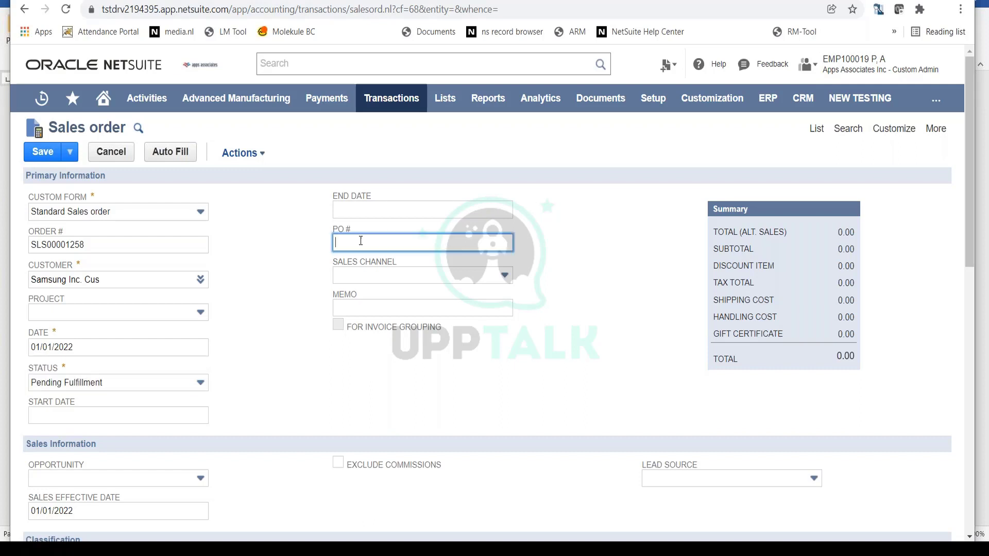
type("7452441")
left_click(542, 345)
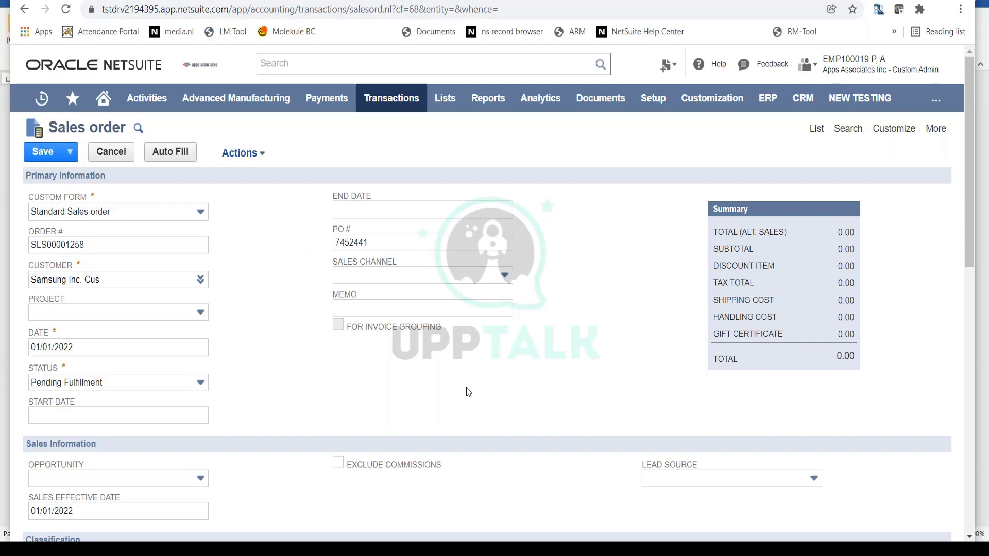
left_click(388, 262)
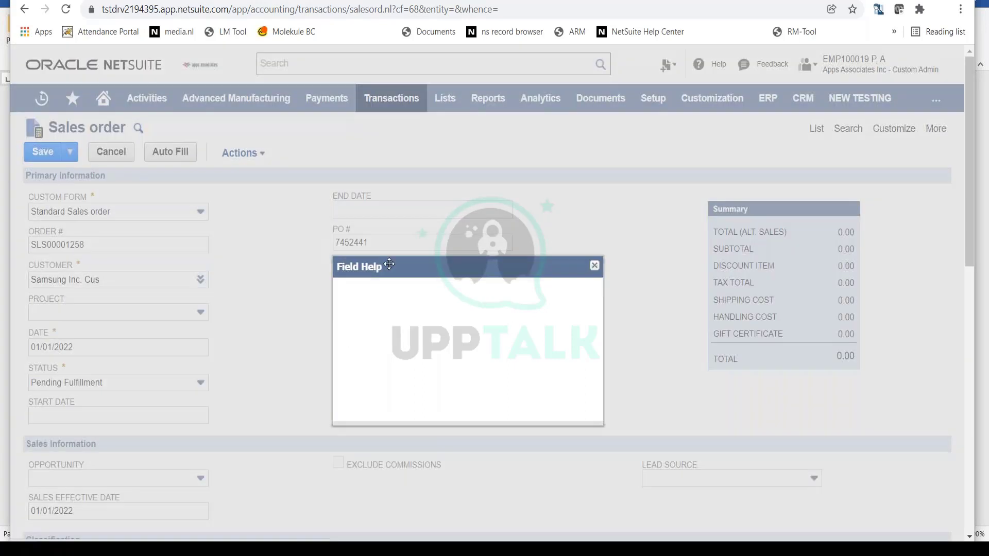
left_click(593, 265)
left_click(501, 278)
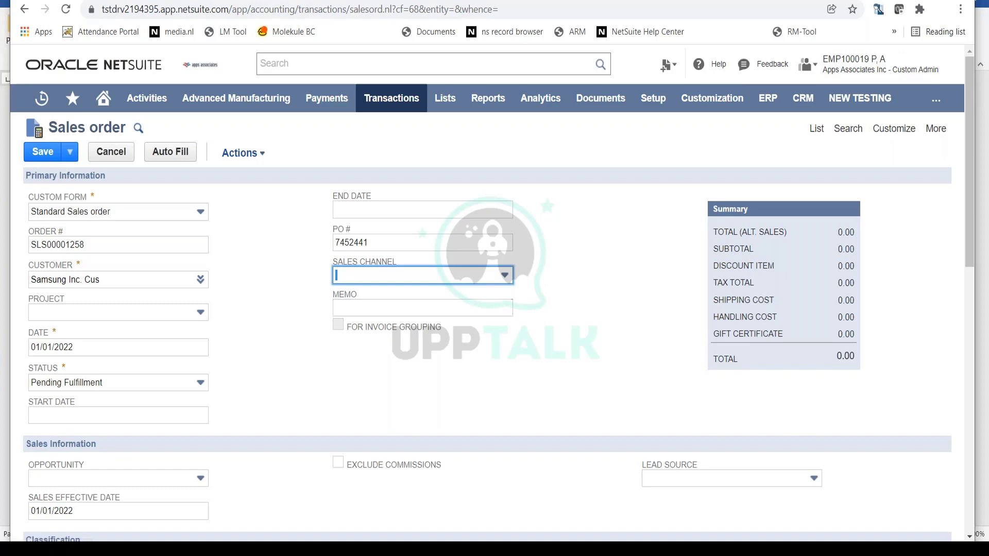
- Set the order's location to 01: San Francisco : US in the Classification section
scroll(337, 323, "down", 5)
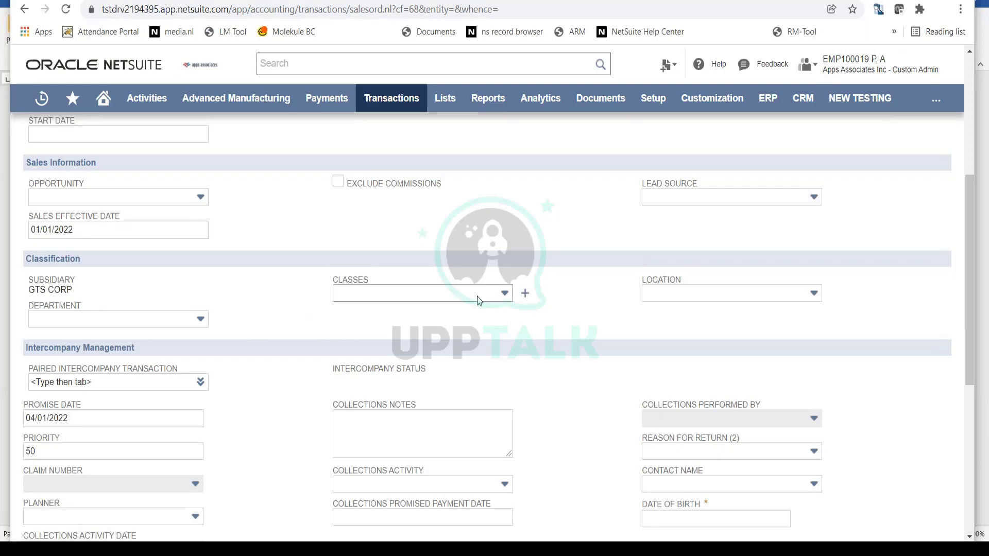
left_click(737, 295)
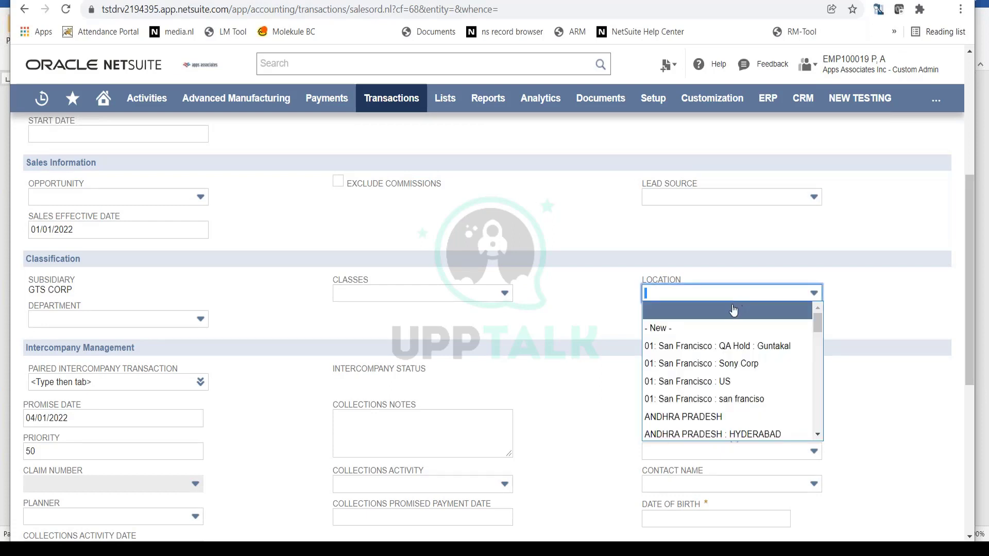
left_click(711, 392)
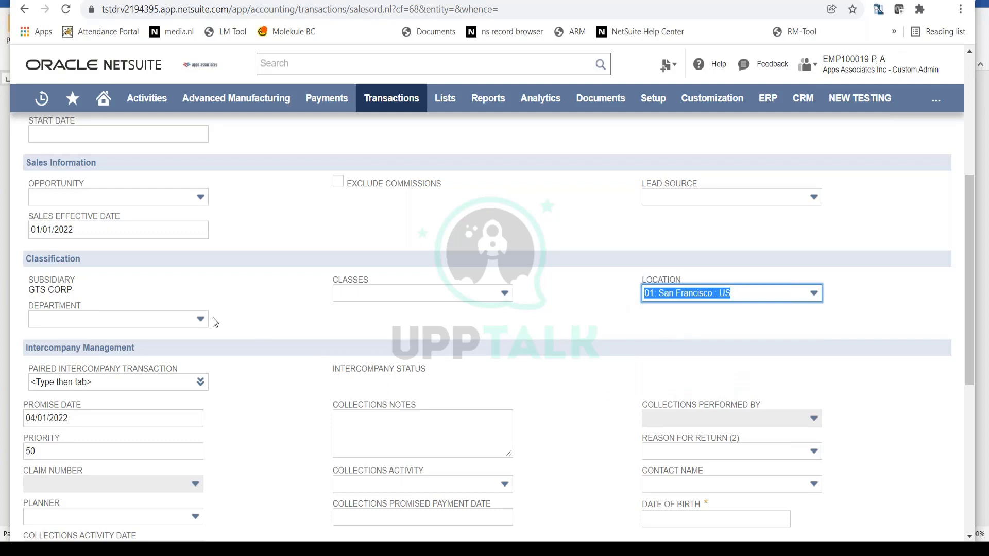
- Browse the available classes and set the order's class to 1. Product Line A
left_click(456, 295)
scroll(459, 366, "down", 3)
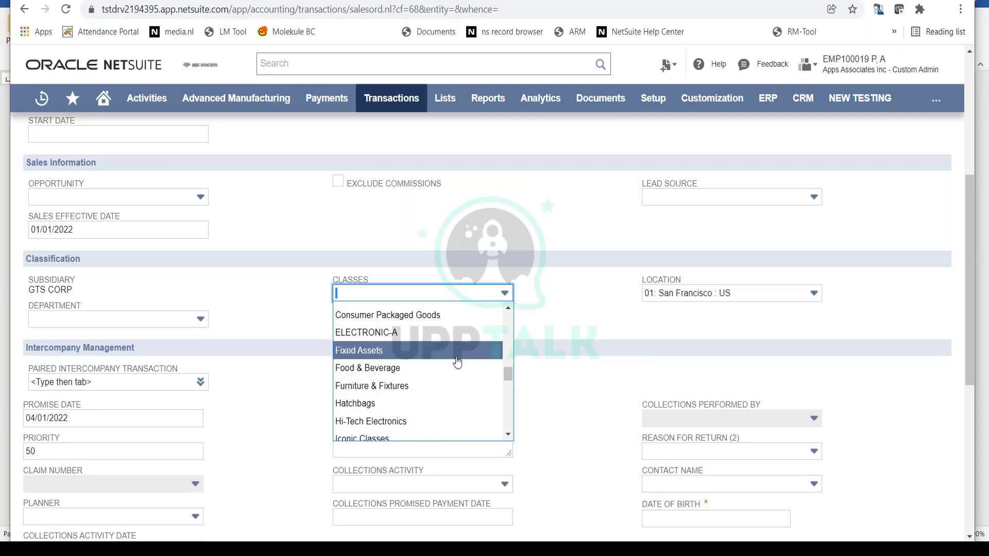
scroll(458, 363, "down", 3)
scroll(456, 362, "down", 1)
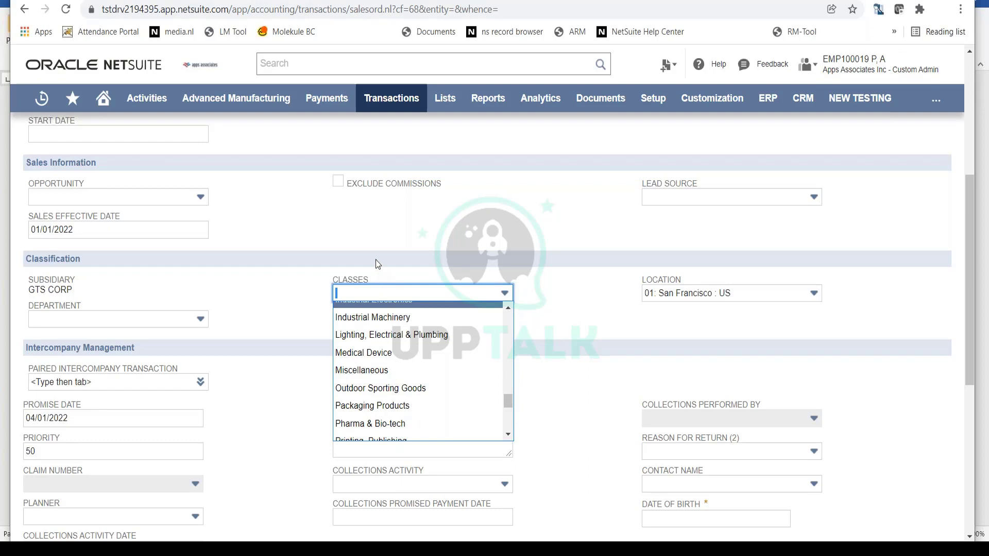
left_click(421, 269)
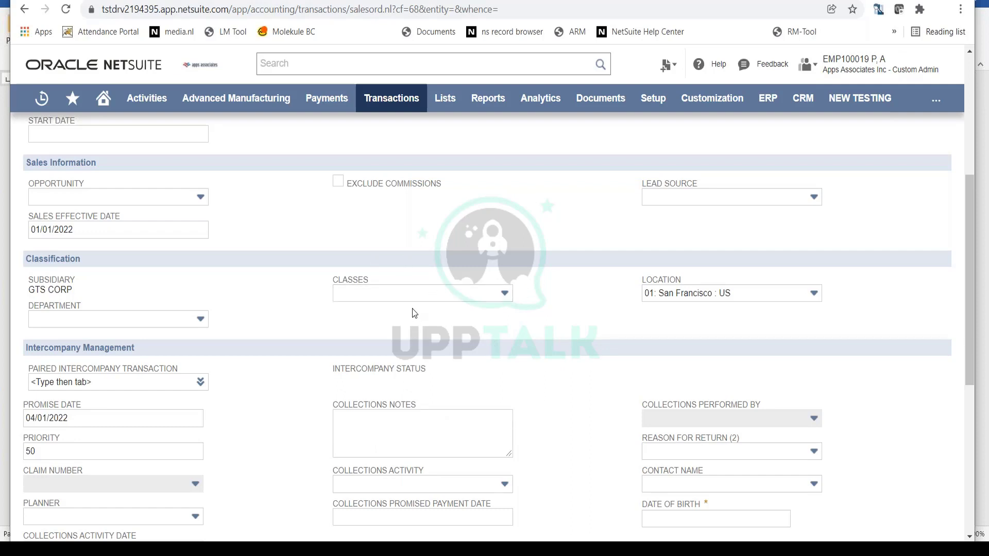
left_click(448, 291)
left_click(502, 350)
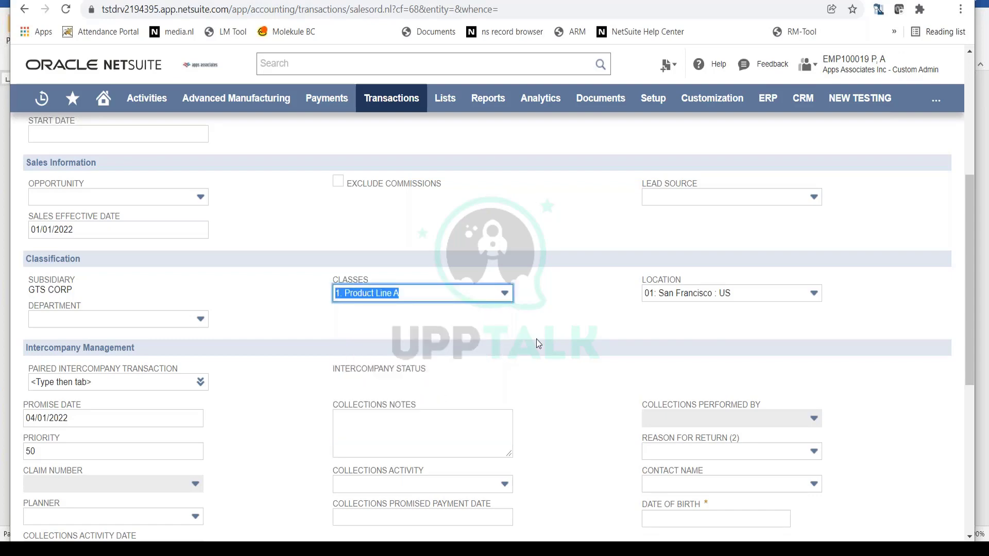
- Fill in the required date of birth field on the sales order
scroll(557, 351, "down", 5)
scroll(557, 351, "up", 5)
left_click_drag(971, 331, 971, 363)
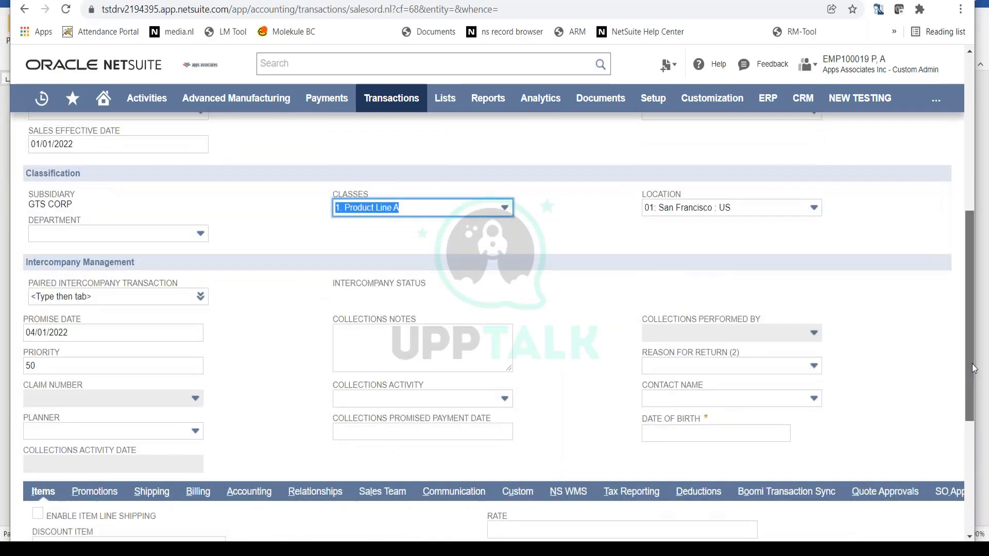
scroll(764, 442, "down", 1)
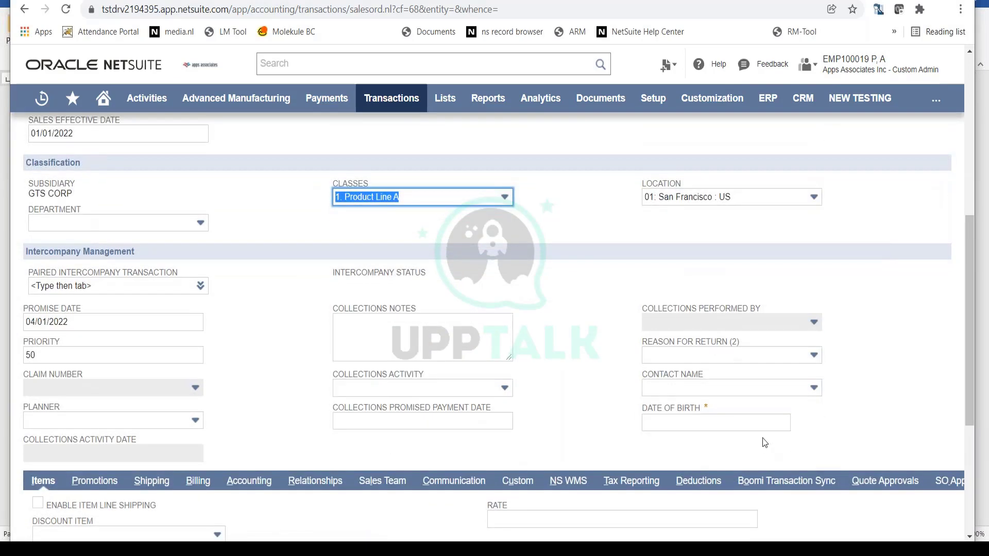
left_click(770, 421)
type("123132")
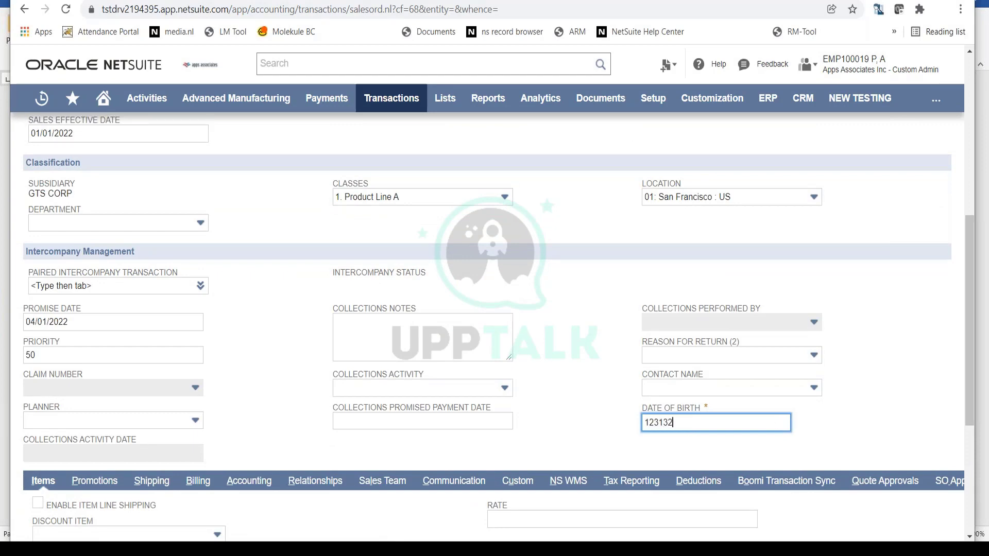
left_click(570, 390)
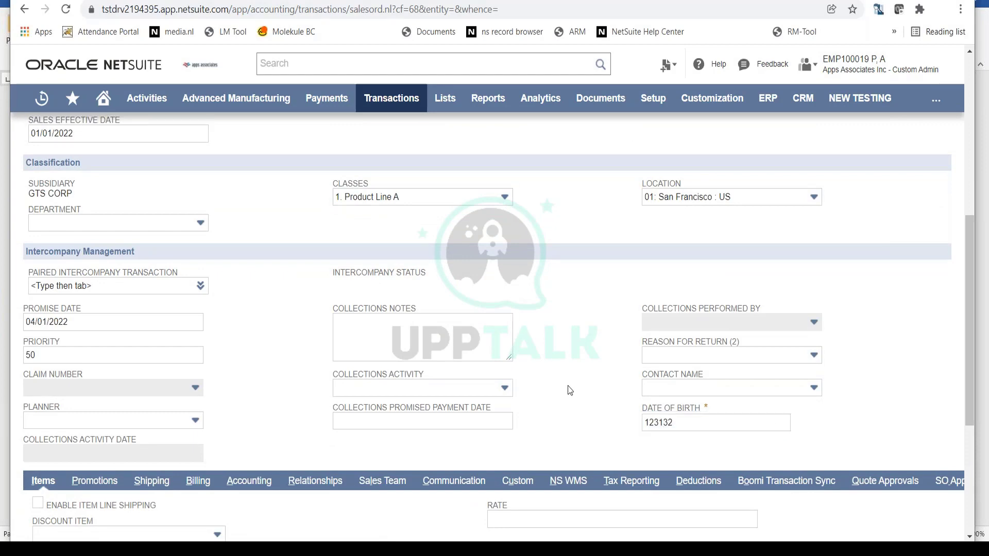
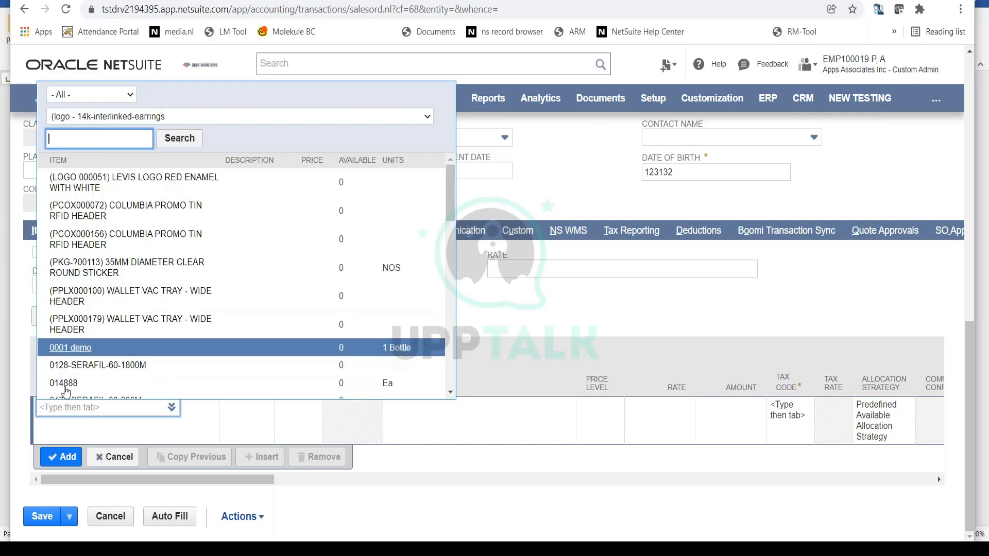
- Enter item AC-57891 with a quantity of 10 on the first line of the sales order
left_click(86, 408)
type("%578")
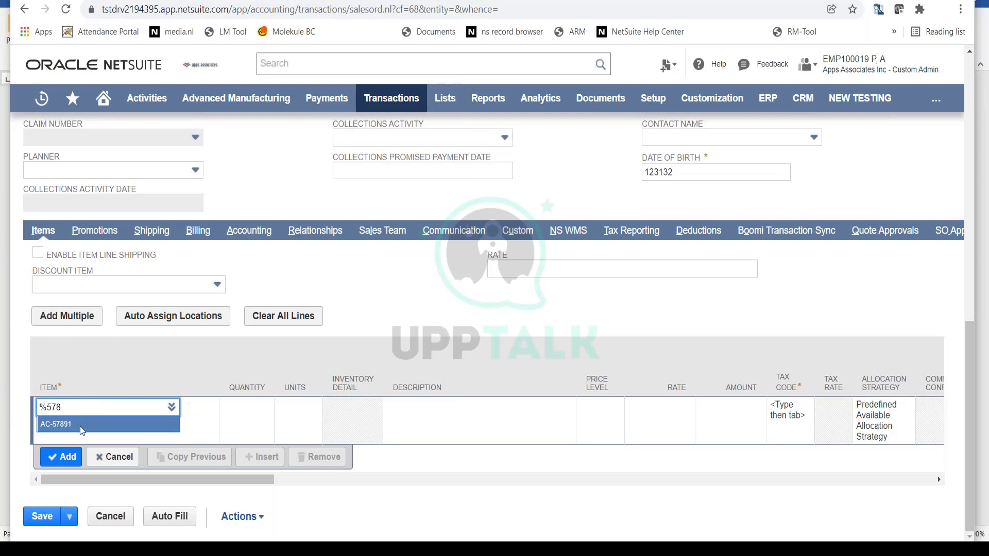
left_click(80, 425)
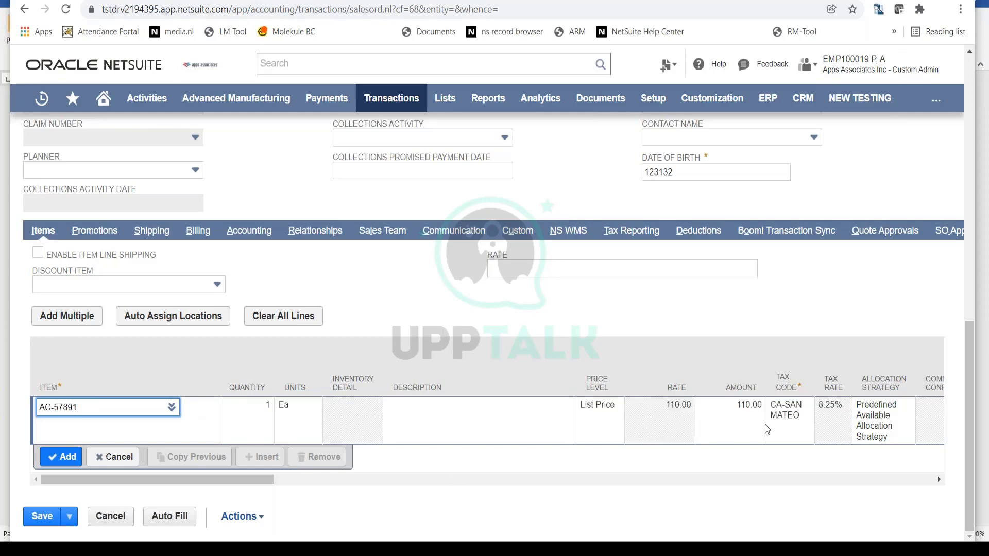
left_click(255, 412)
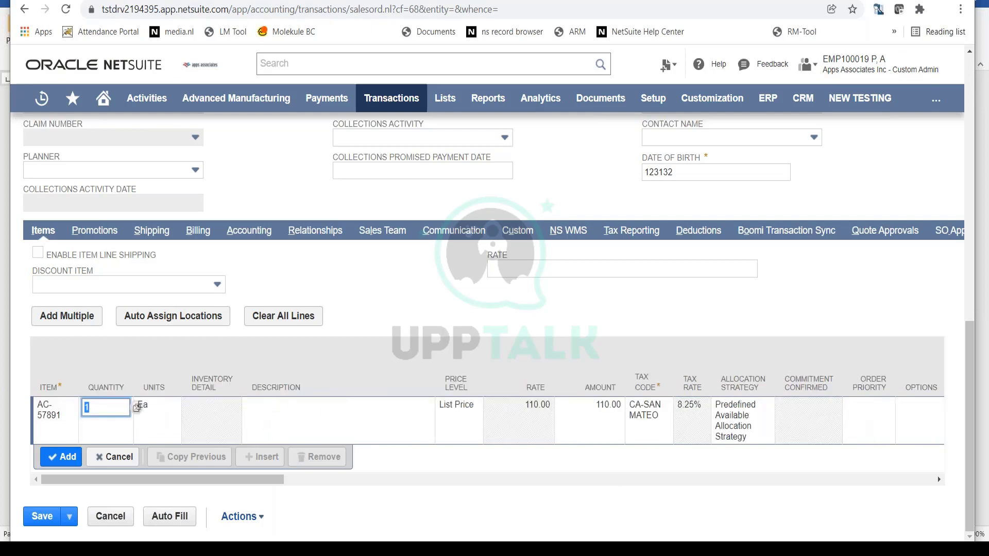
type("10")
- Review the available price levels and set the AC-57891 line to 10% Discount Level
left_click(460, 412)
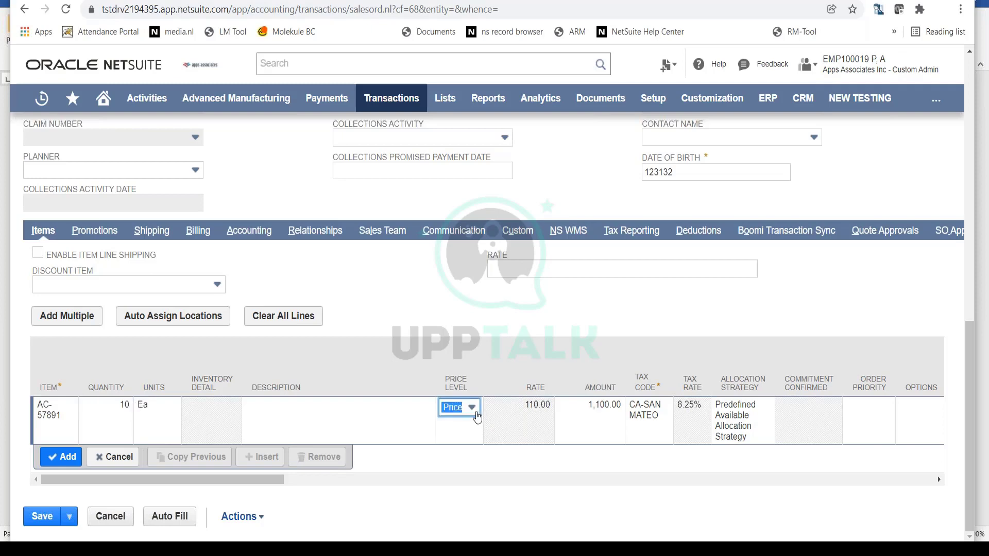
left_click(472, 408)
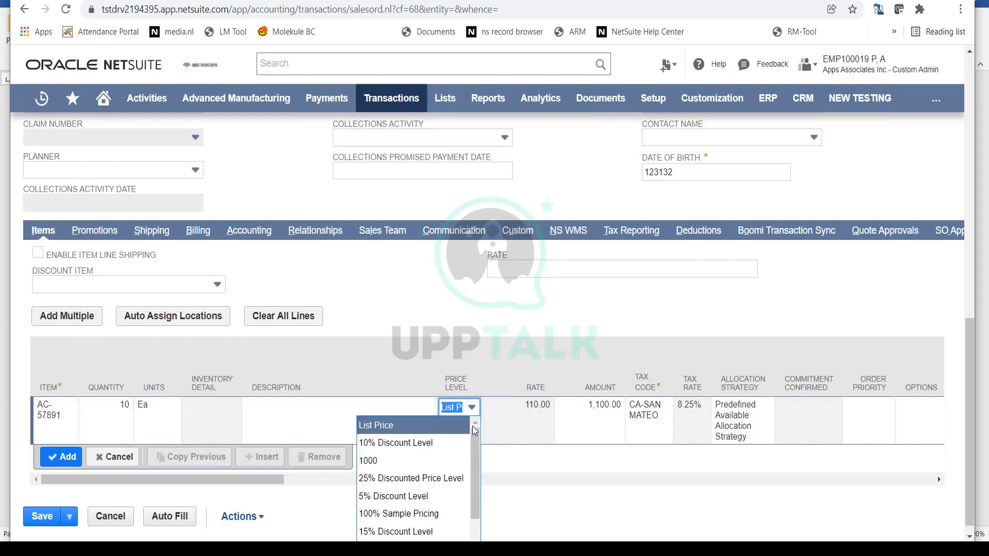
scroll(474, 440, "down", 1)
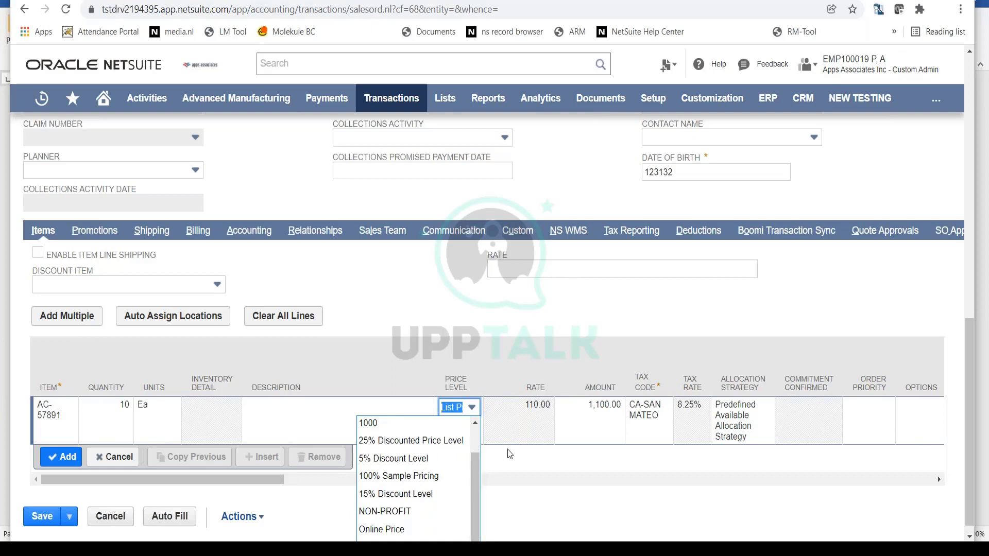
scroll(505, 456, "down", 1)
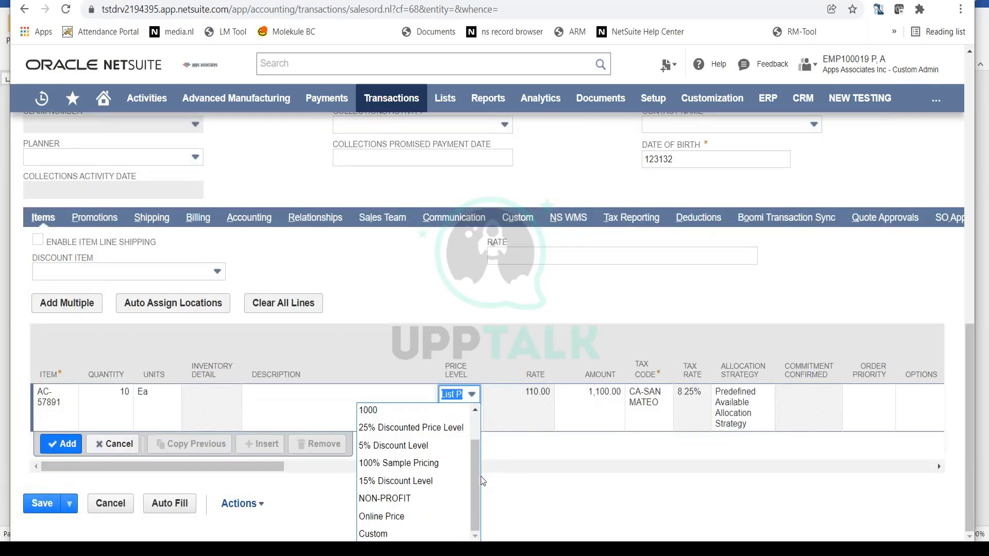
left_click_drag(482, 472, 482, 411)
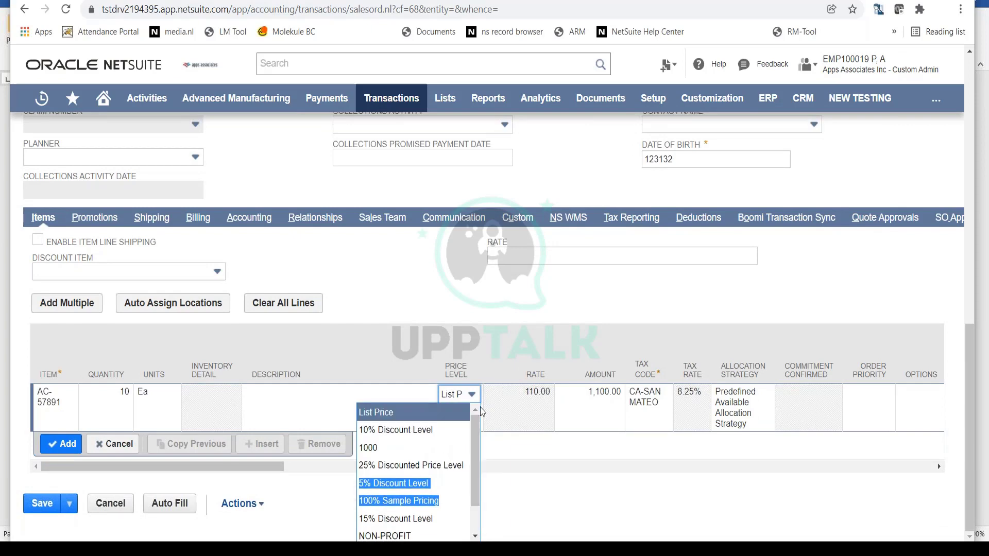
left_click(439, 435)
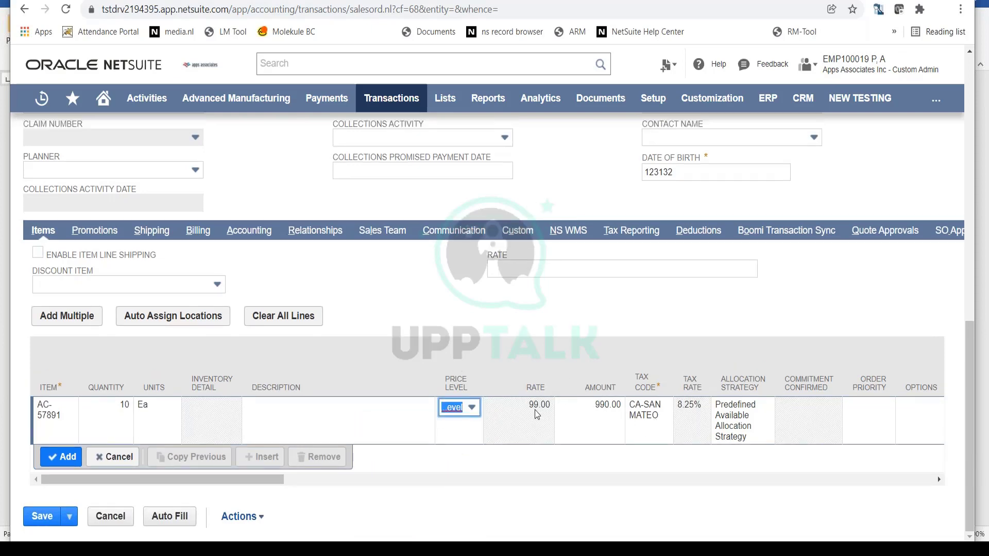
- Set the AC-57891 line's price level to Custom with a rate of 900
left_click(472, 409)
scroll(476, 505, "down", 1)
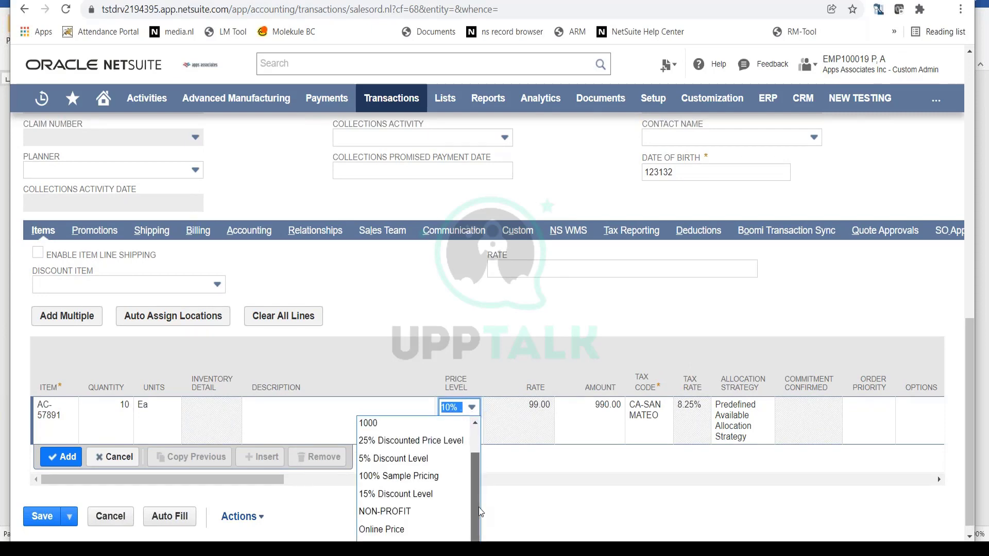
scroll(466, 443, "up", 1)
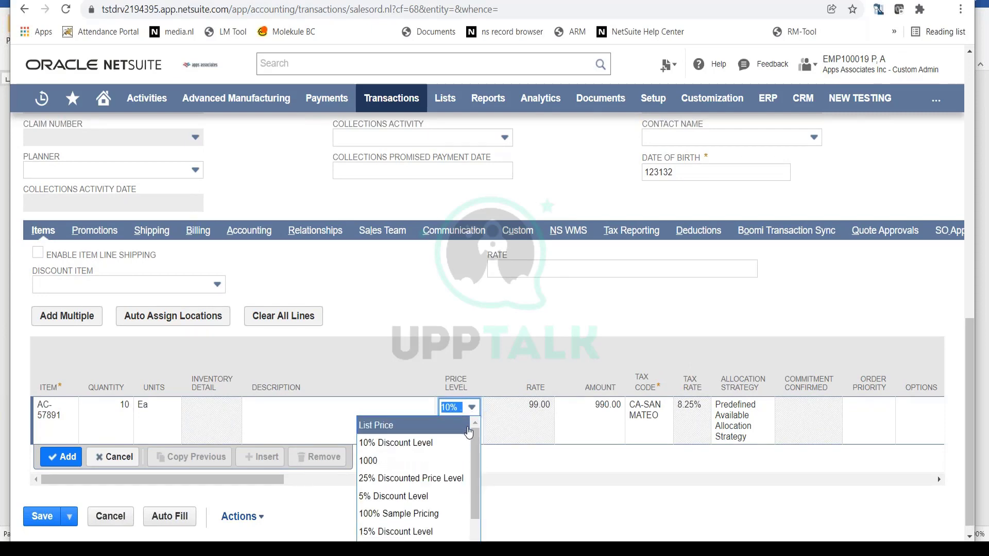
scroll(472, 456, "down", 1)
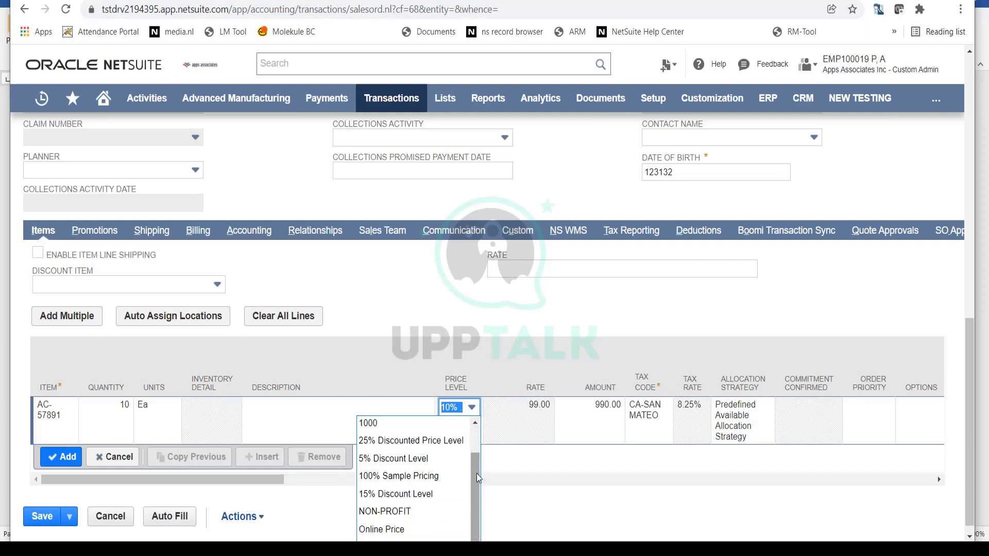
scroll(495, 457, "down", 1)
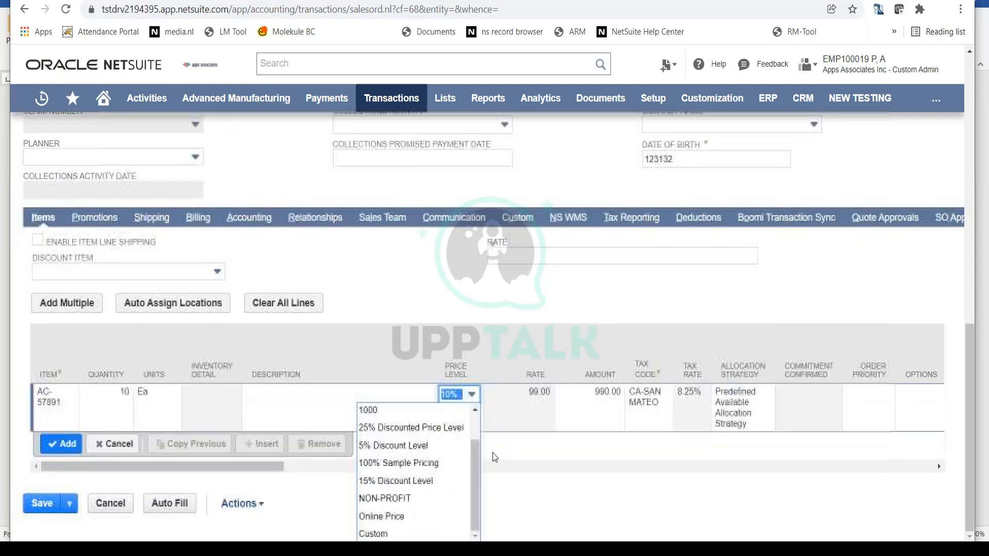
left_click(447, 535)
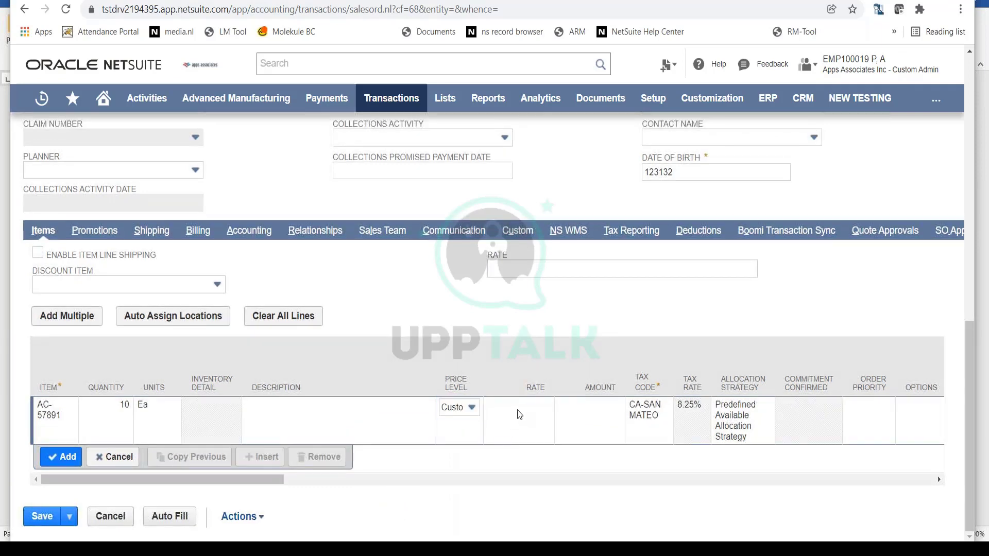
left_click(530, 408)
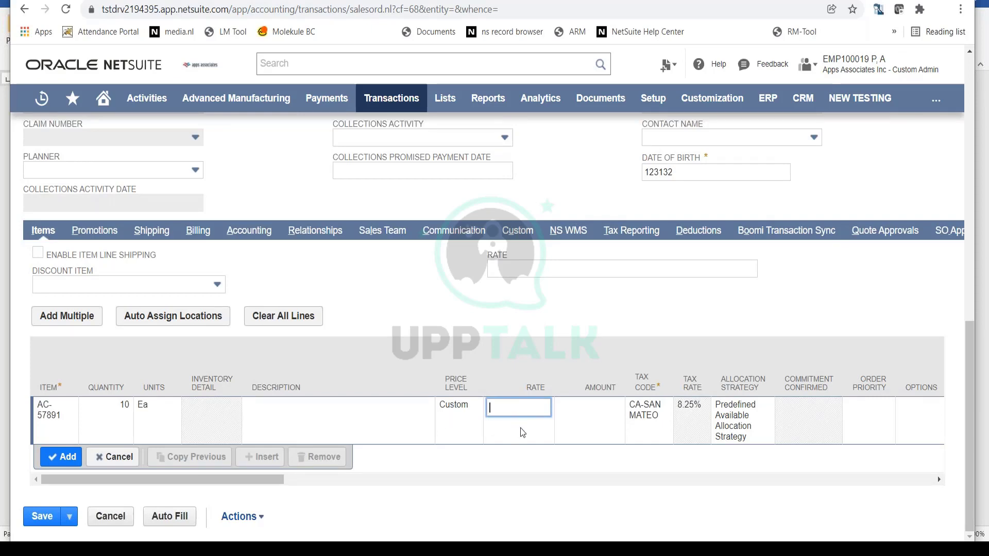
type("900")
left_click(564, 475)
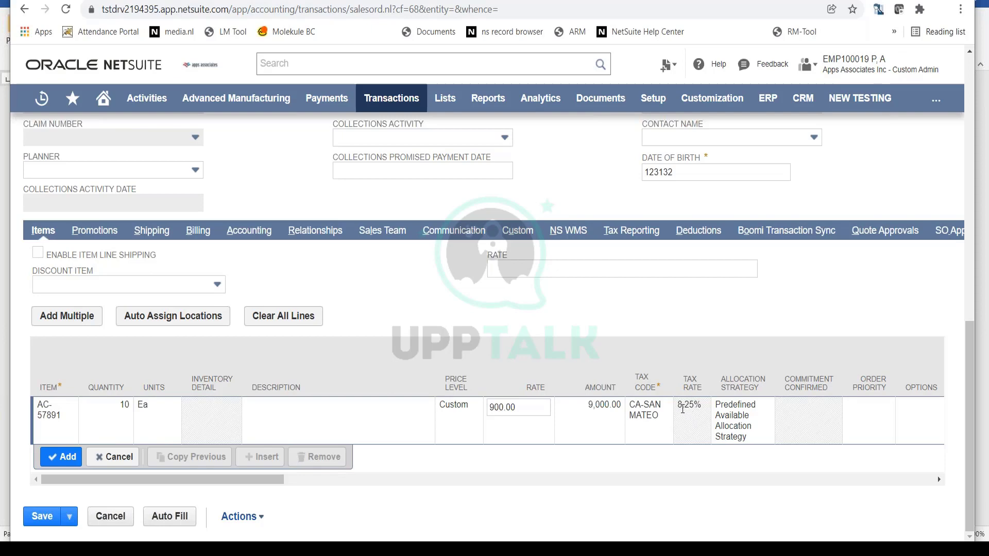
- Set the AC-57891 line's supply required by date to 07/01/2022
left_click_drag(221, 481, 371, 469)
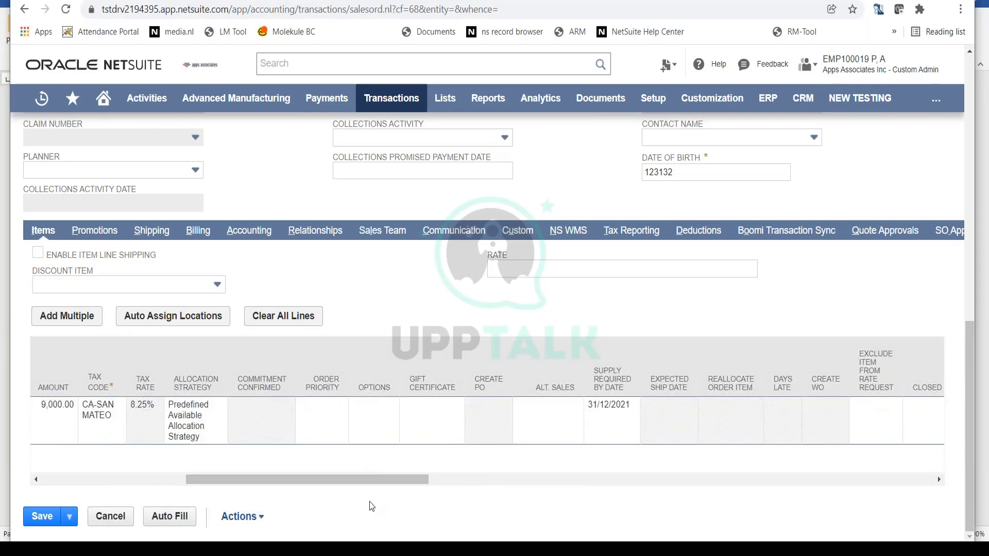
scroll(635, 424, "left", 3)
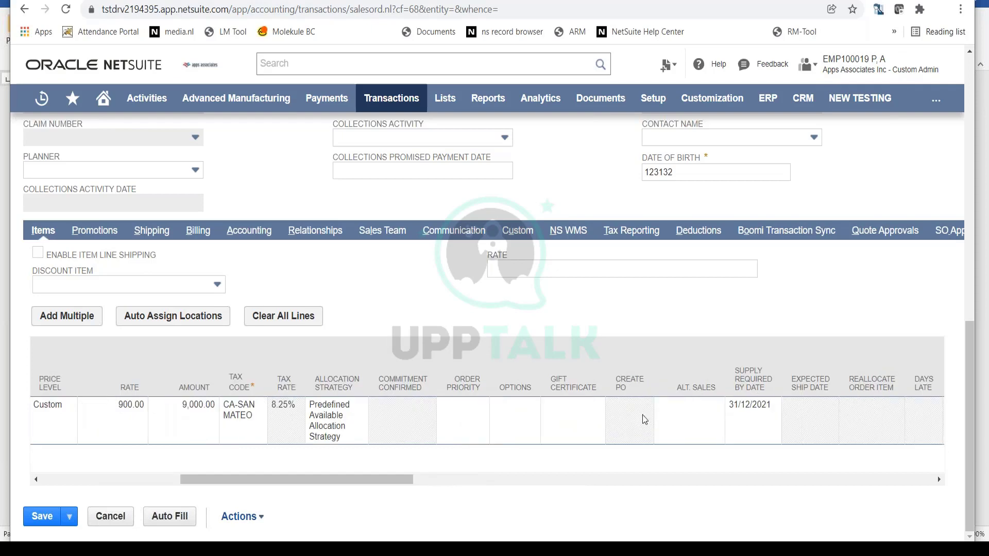
left_click(644, 420)
left_click_drag(265, 479, 369, 415)
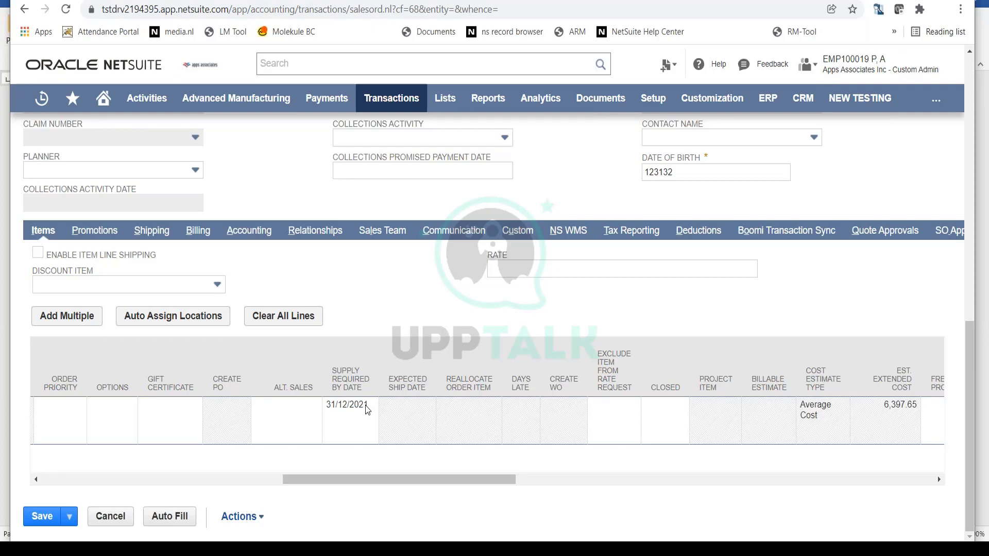
left_click(363, 409)
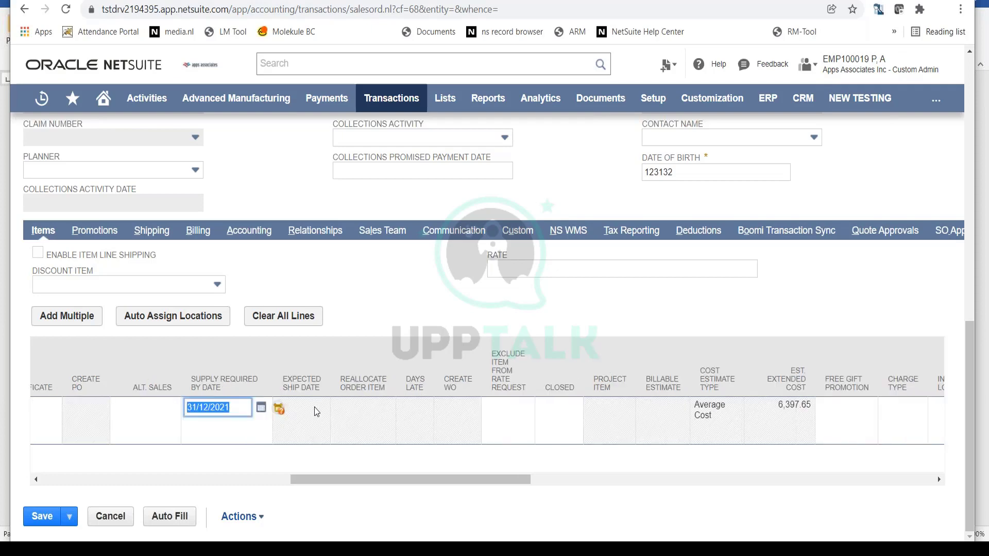
left_click(261, 409)
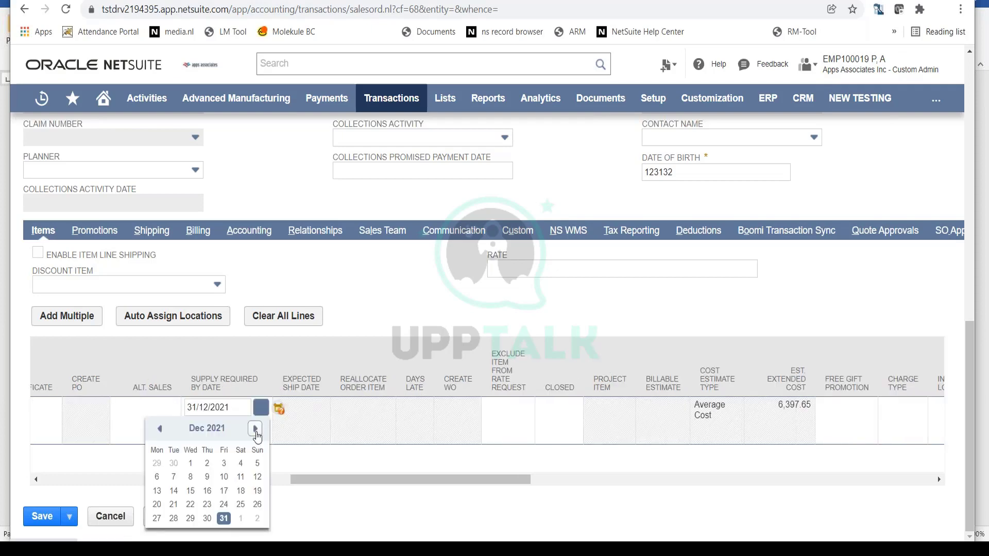
left_click(256, 431)
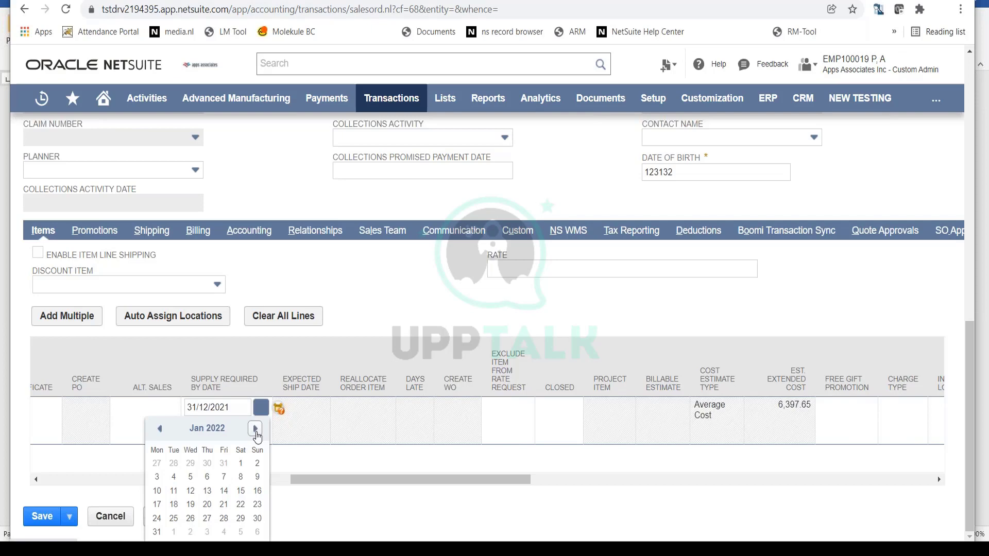
left_click(225, 478)
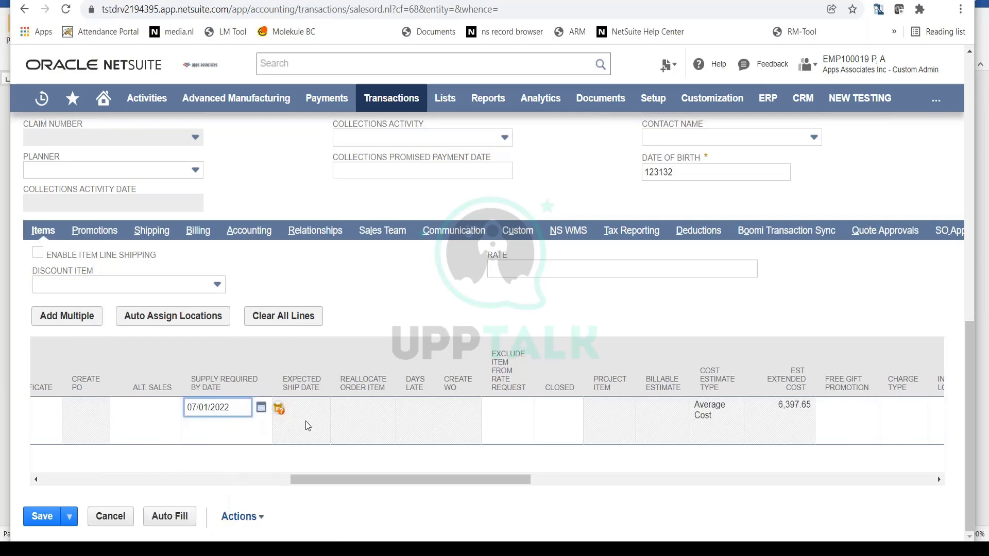
left_click(327, 459)
- Add the completed AC-57891 line to the sales order
left_click(314, 406)
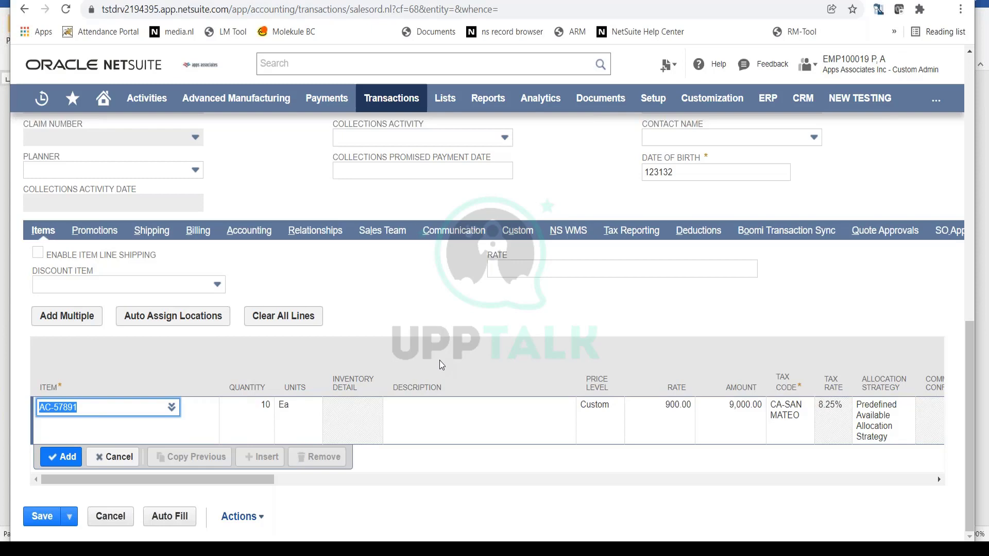
left_click(60, 457)
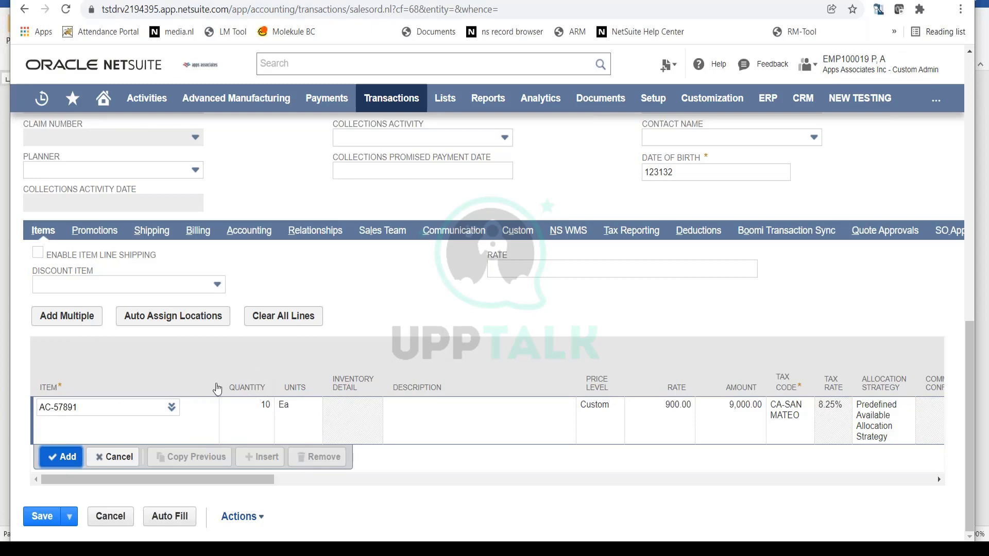
key("Return")
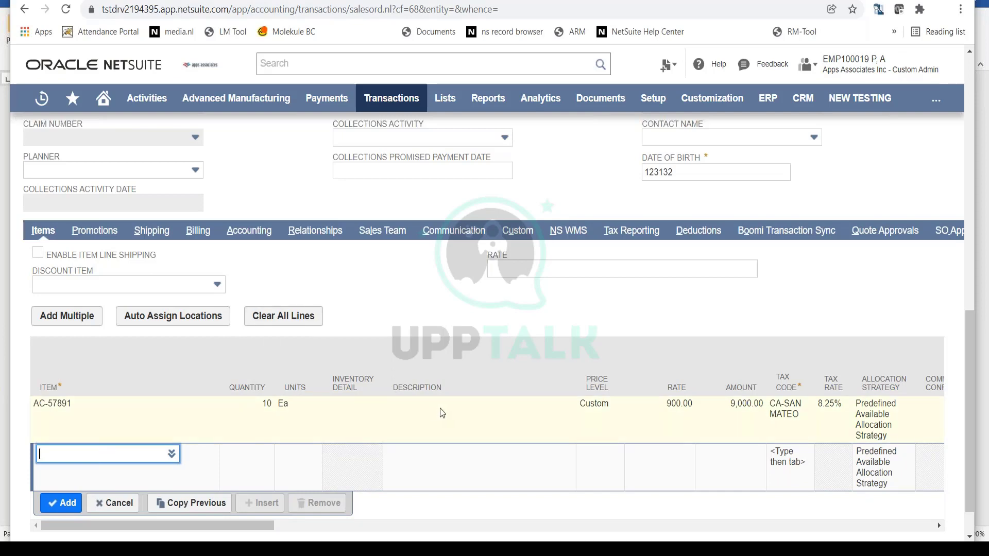
- Set the order's ship date to 07/01/2022 and choose FedEx/More as the shipping carrier
left_click(150, 232)
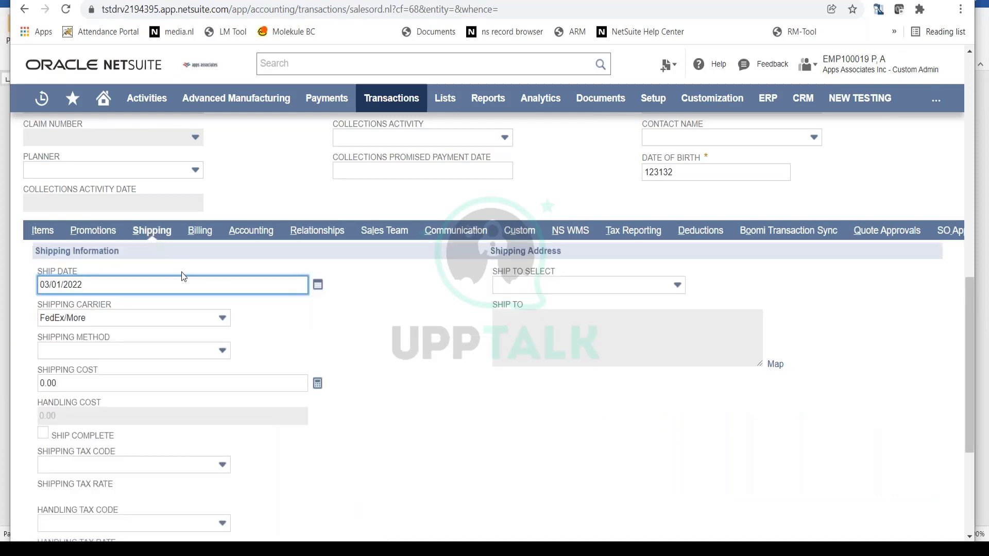
left_click(318, 286)
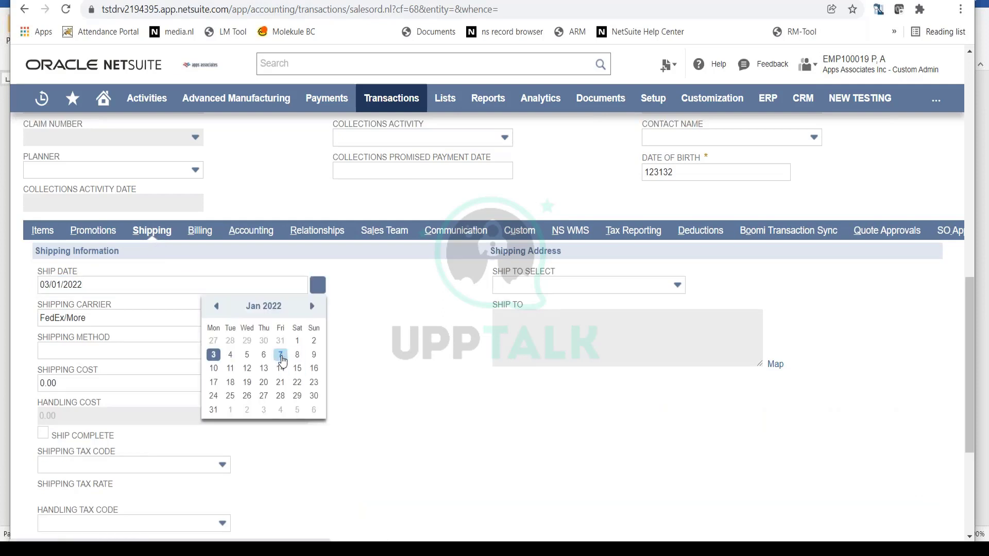
left_click(282, 355)
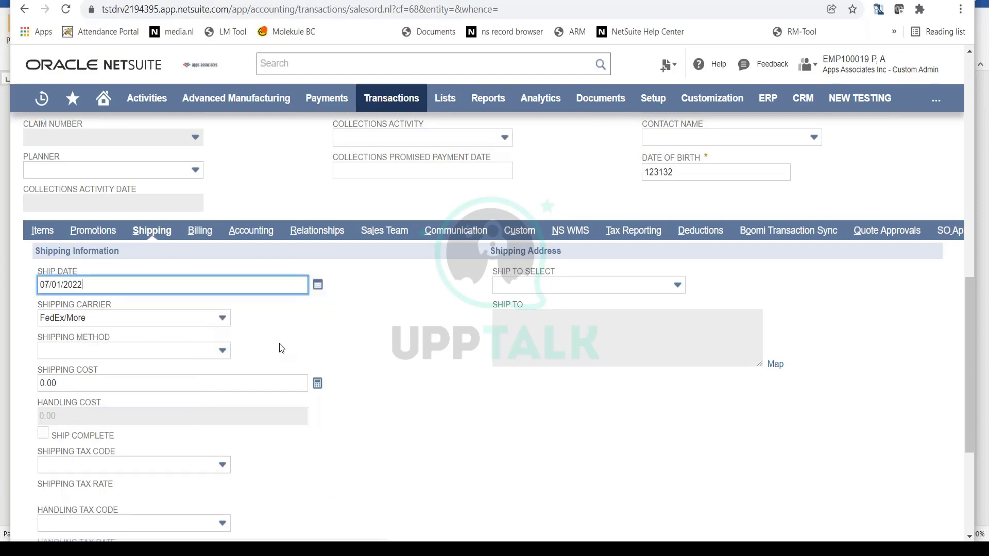
left_click(157, 320)
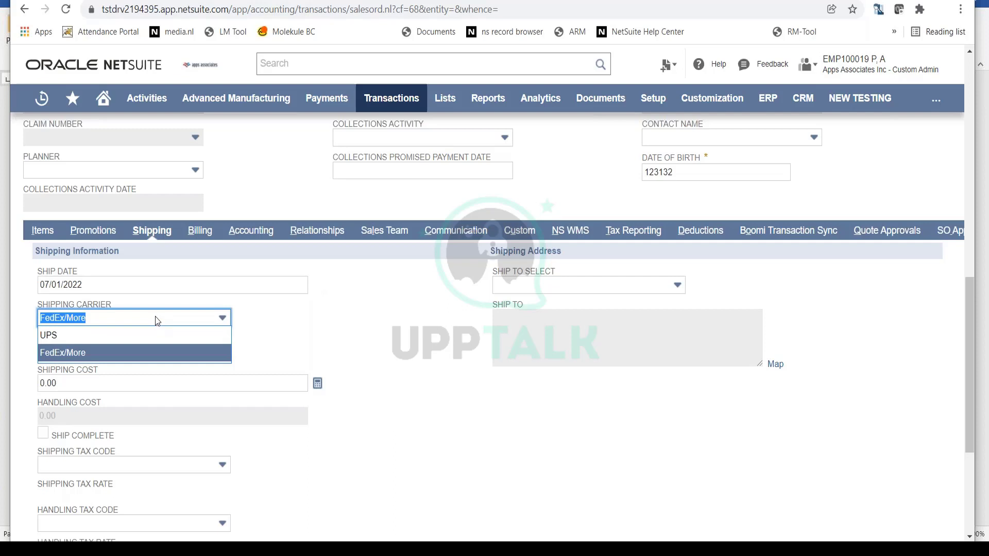
left_click(154, 355)
- Set the shipping method to PROTON_SHIPPING and the shipping cost to 200
left_click(175, 351)
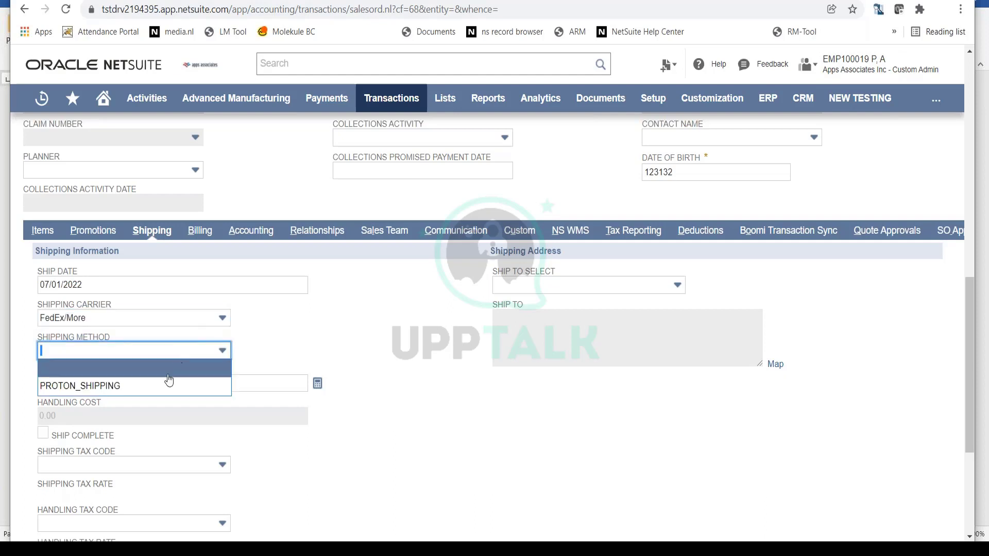
left_click(138, 385)
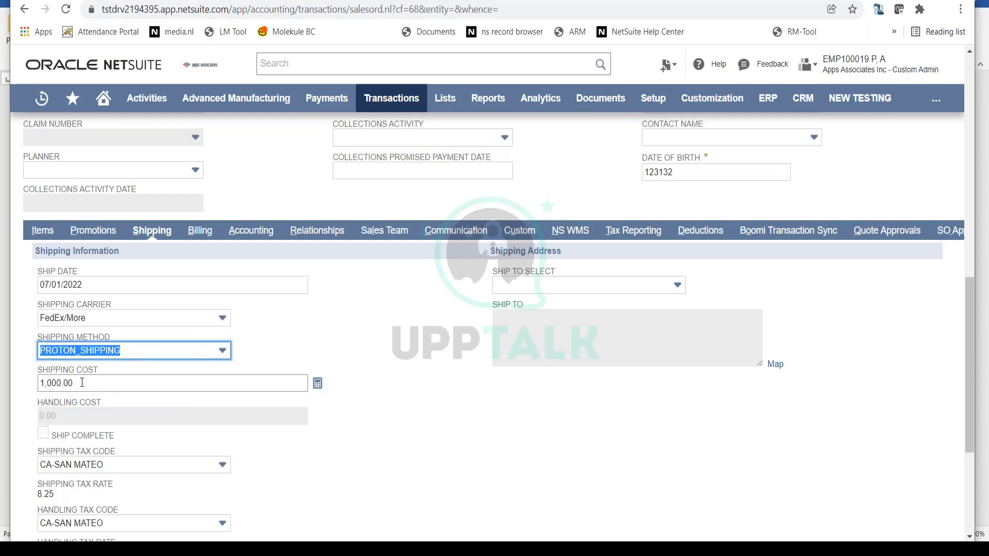
key("Tab")
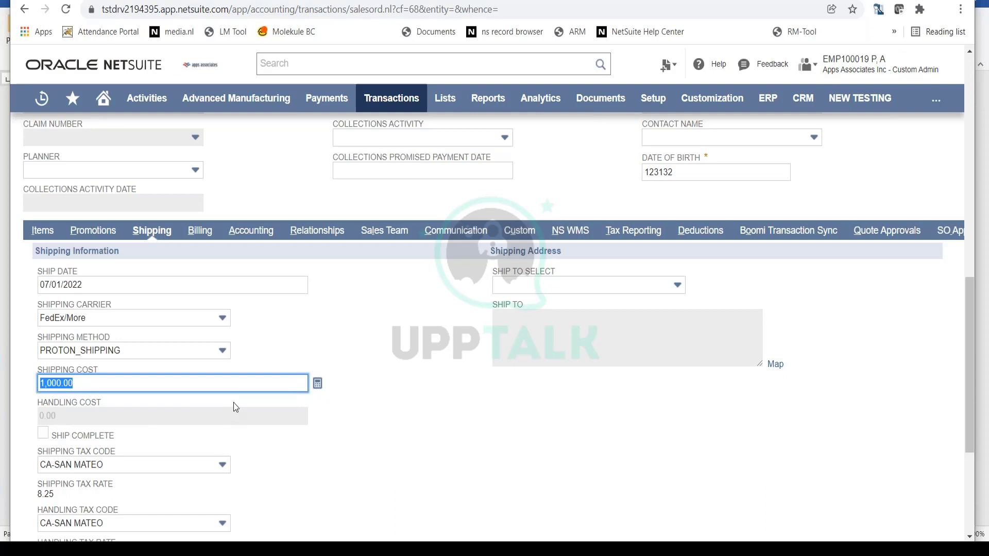
type("200")
left_click(325, 378)
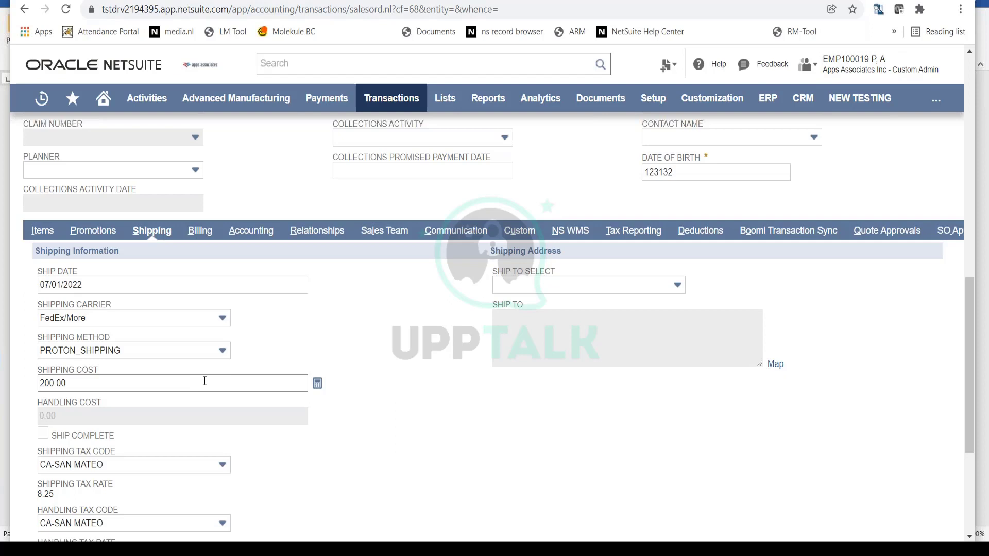
- Create and save a new default shipping address for Samsung Inc. Cus in the United States as the order's ship-to address
left_click(644, 289)
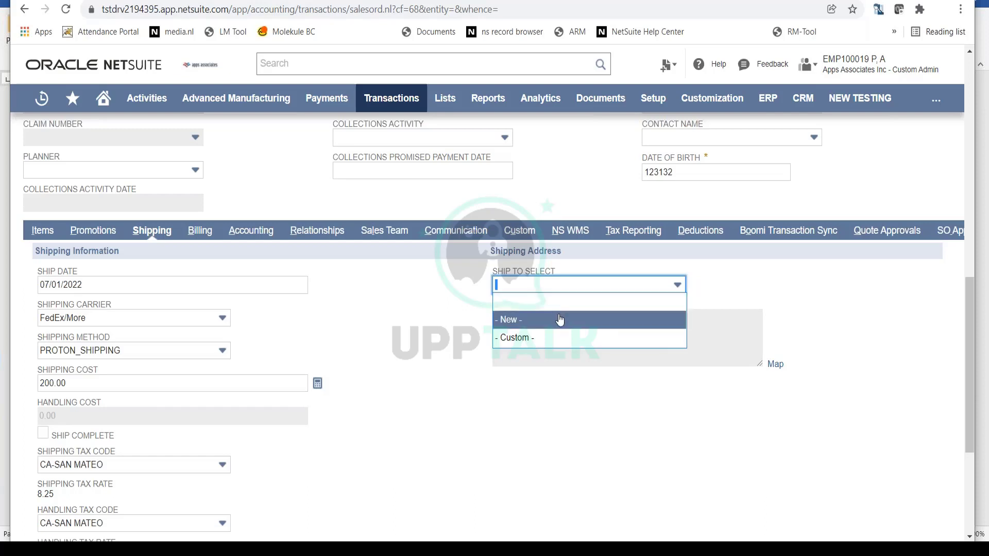
mouse_move(696, 285)
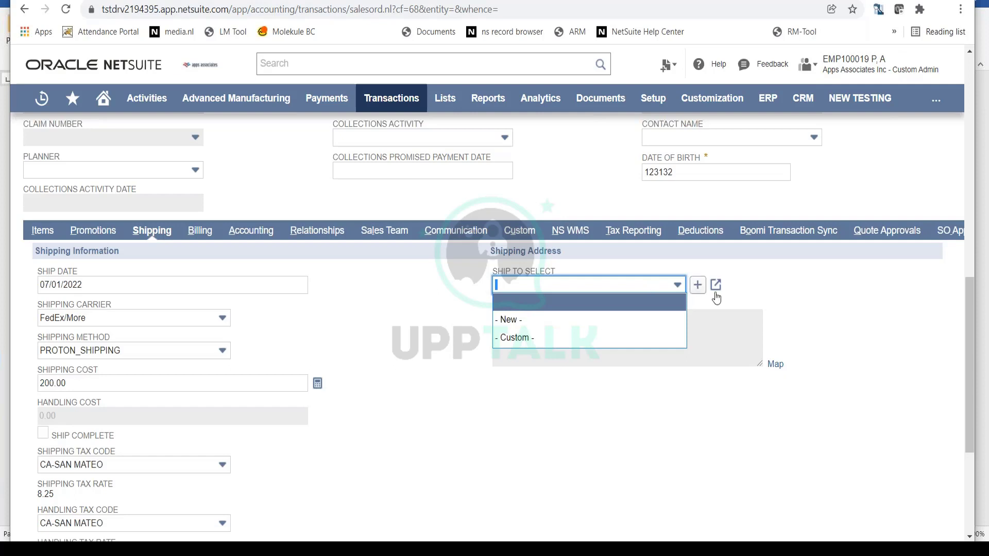
left_click(697, 287)
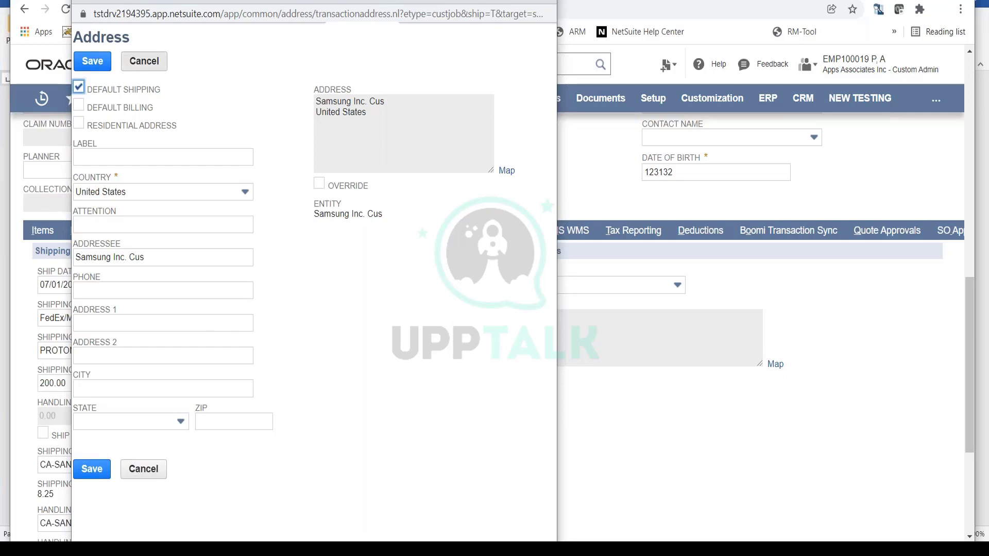
double_click(237, 4)
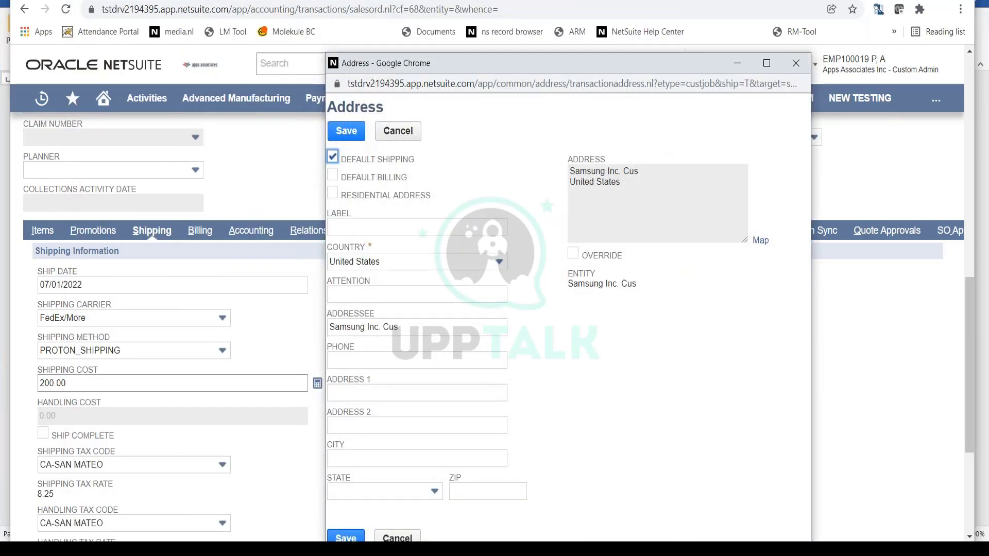
left_click(65, 8)
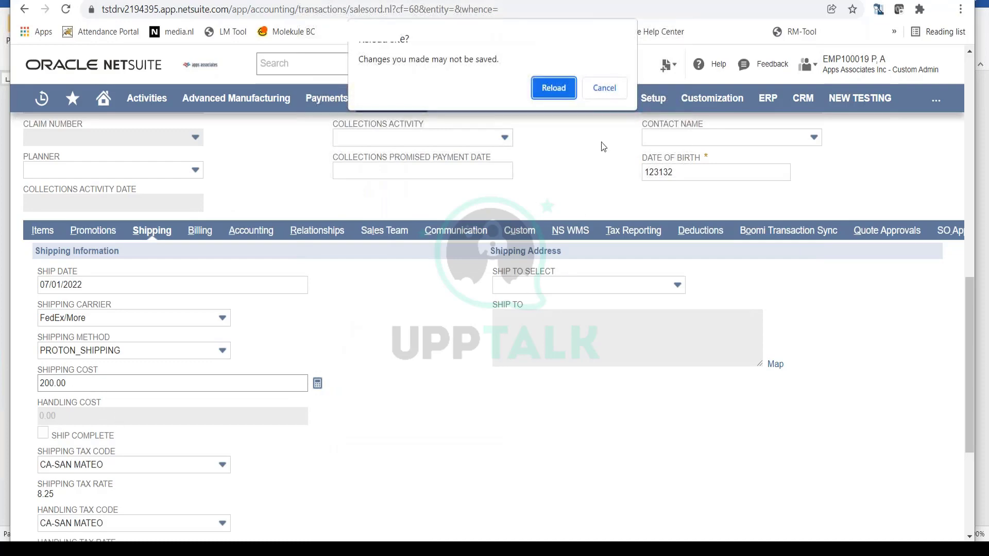
left_click(600, 96)
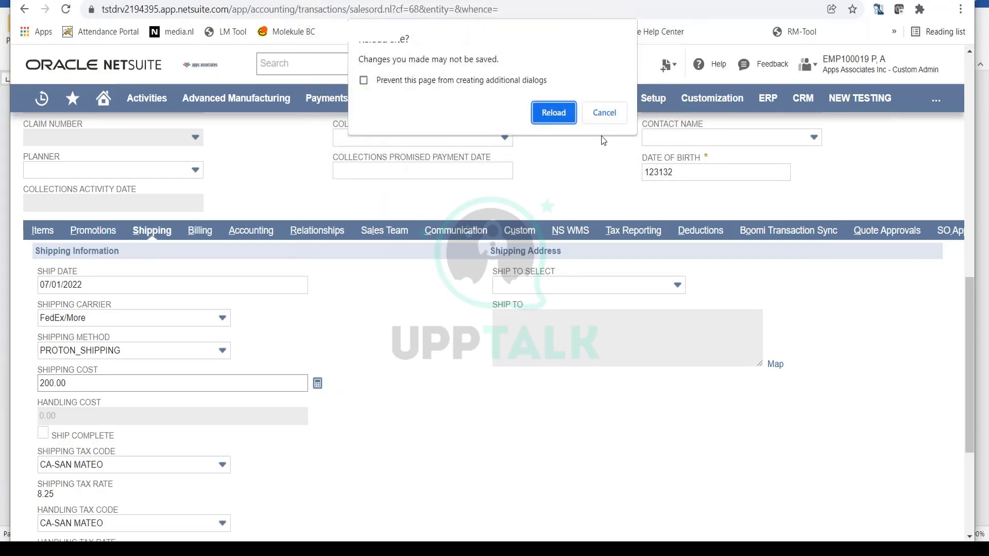
left_click(605, 113)
left_click(346, 131)
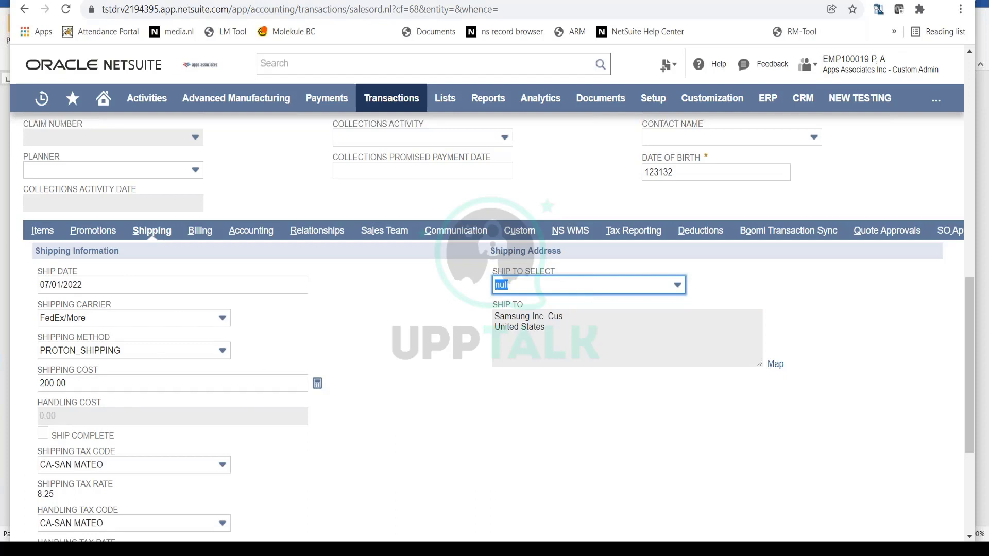
- Set the order's billing terms to Net 15 and choose the address labelled null as the bill-to address
left_click(200, 230)
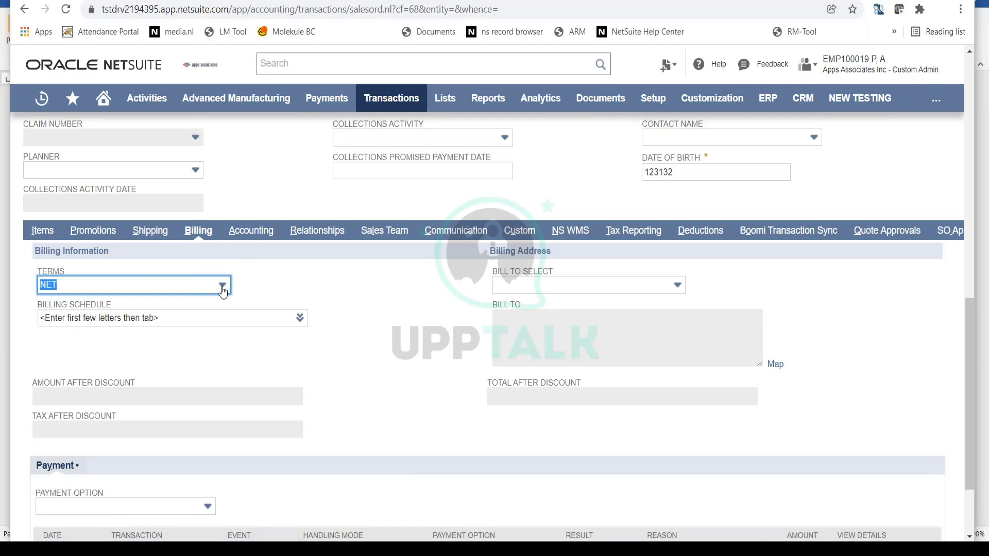
left_click(222, 289)
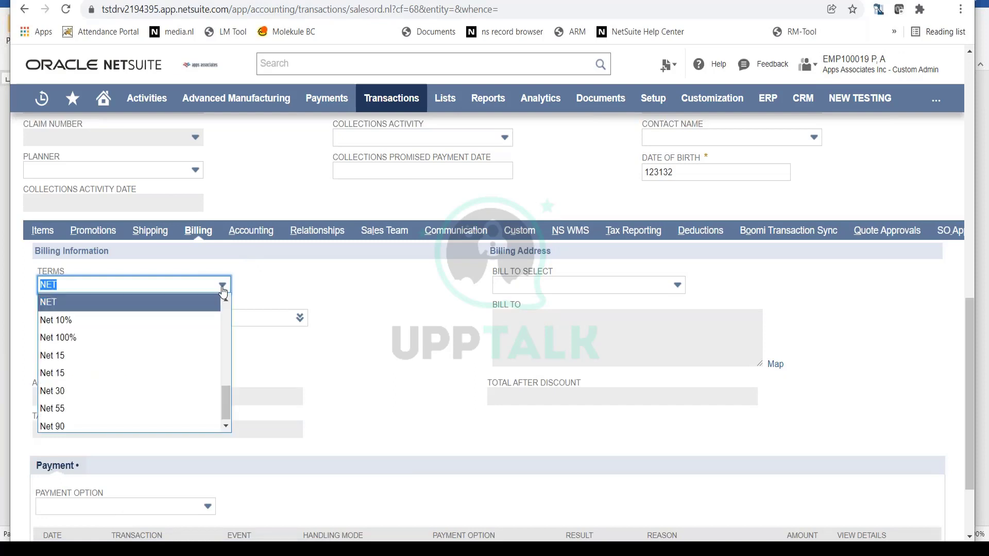
left_click(176, 359)
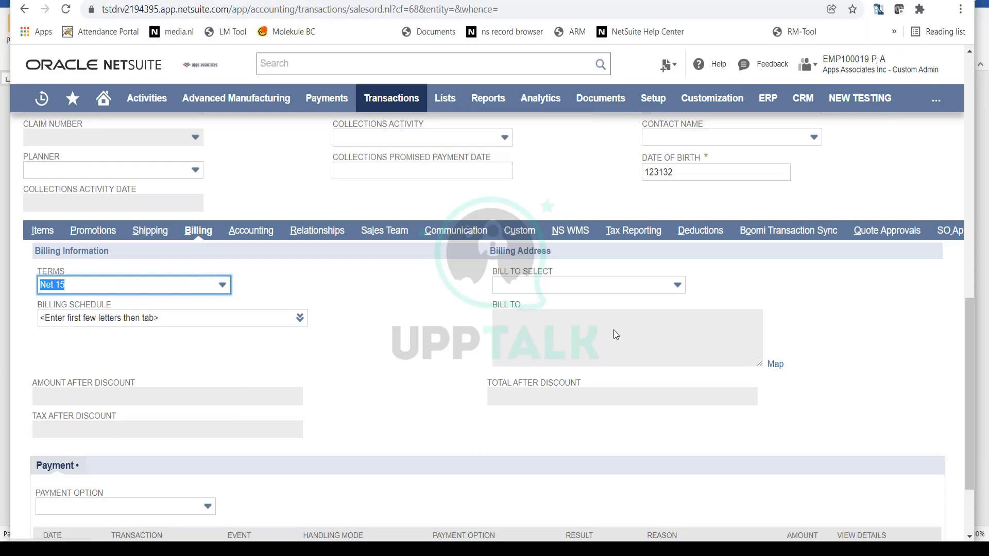
left_click(637, 283)
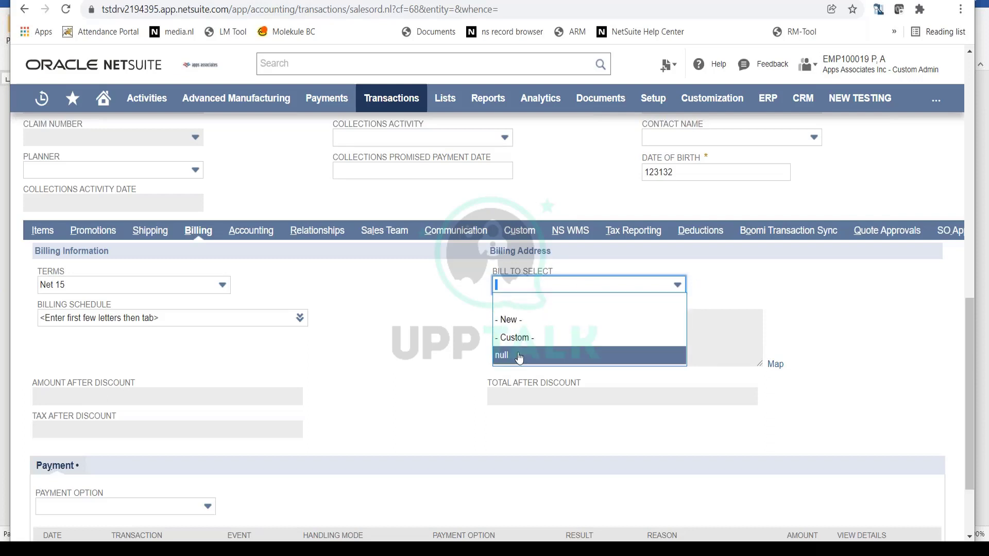
left_click(565, 354)
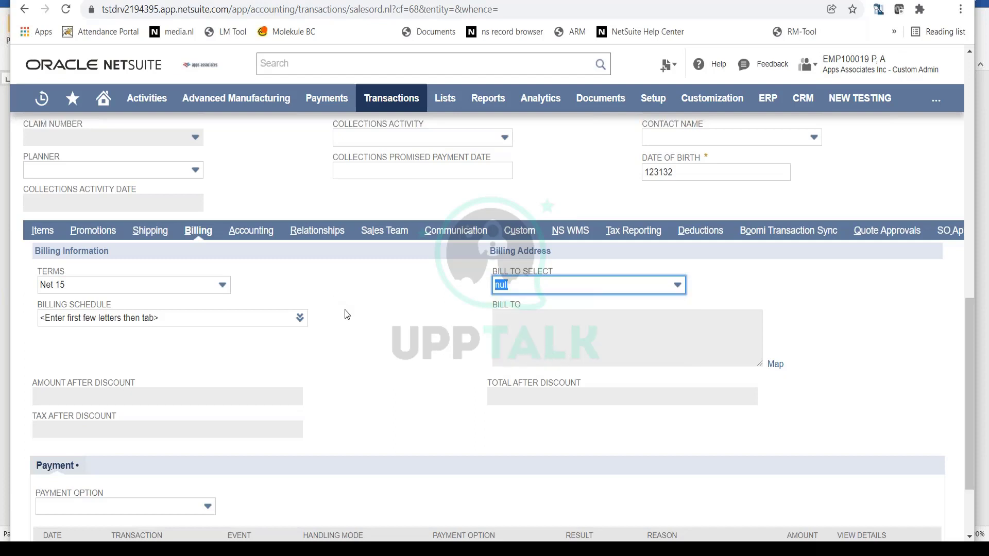
- Review the order's accounting currency, exchange rate and gross profit, the order summary totals and the relationship contacts
scroll(352, 311, "down", 2)
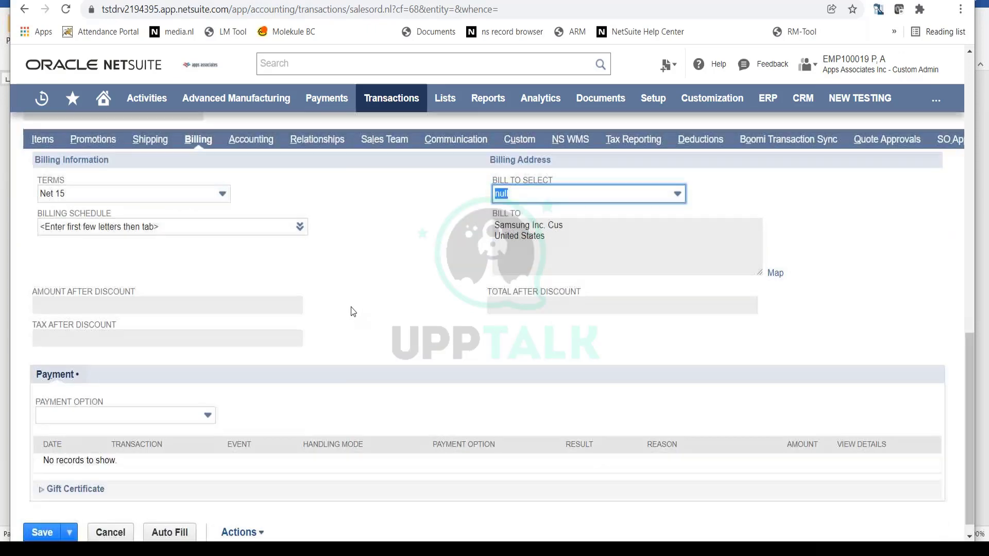
scroll(351, 309, "up", 10)
scroll(332, 293, "down", 5)
scroll(268, 158, "down", 5)
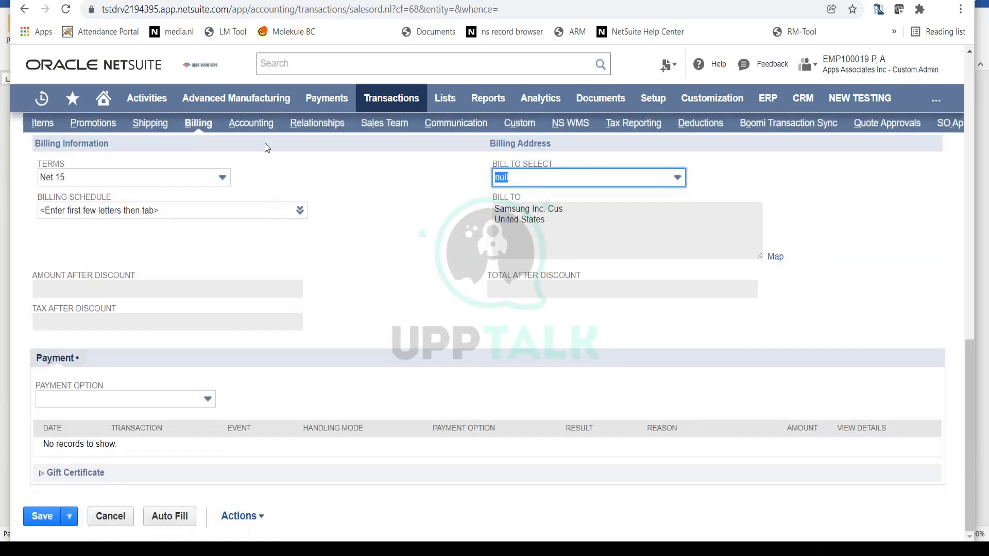
left_click(252, 126)
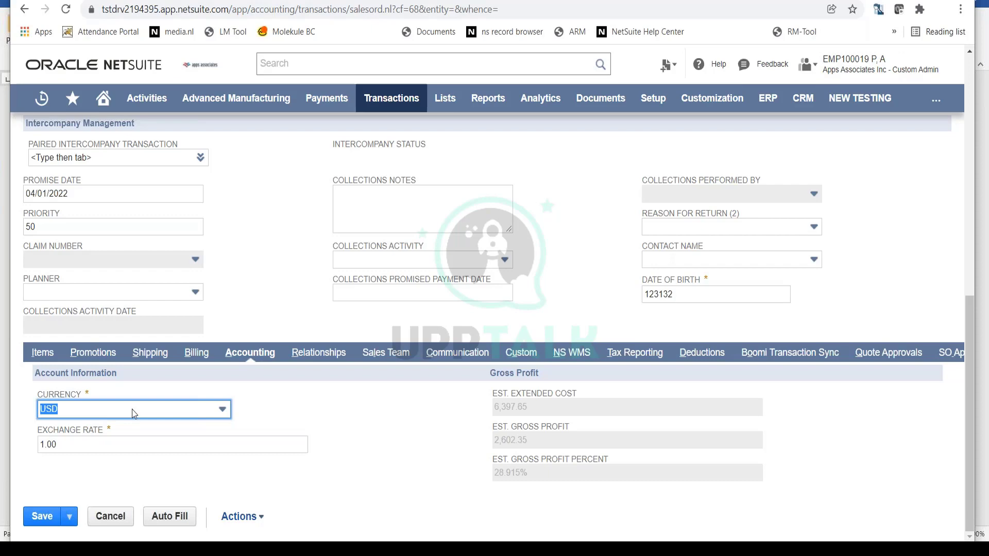
left_click(212, 411)
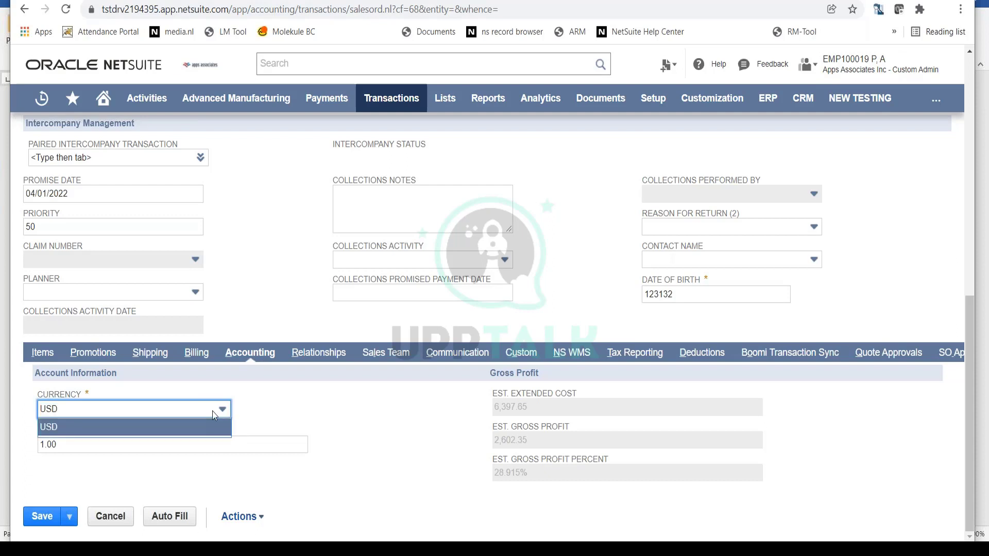
left_click(267, 406)
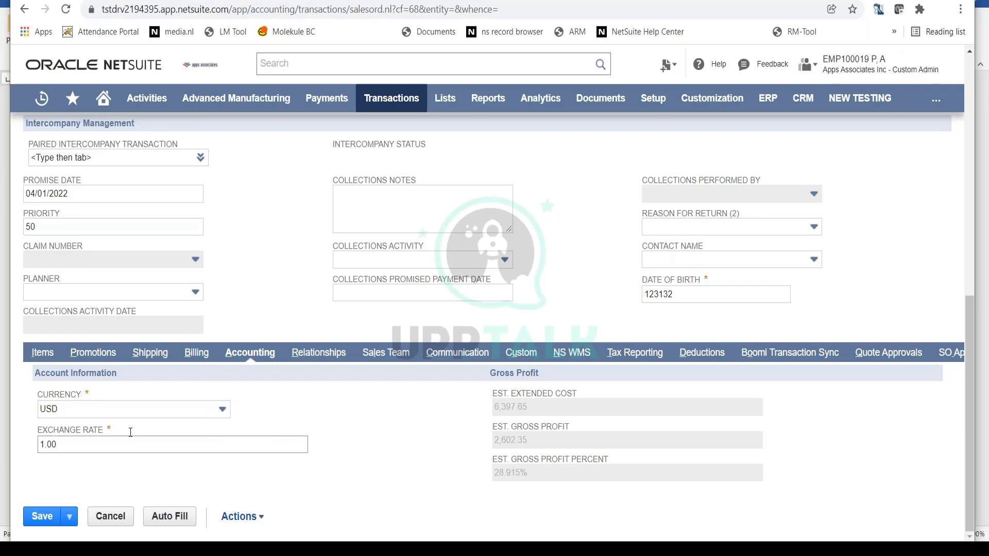
scroll(193, 491, "up", 10)
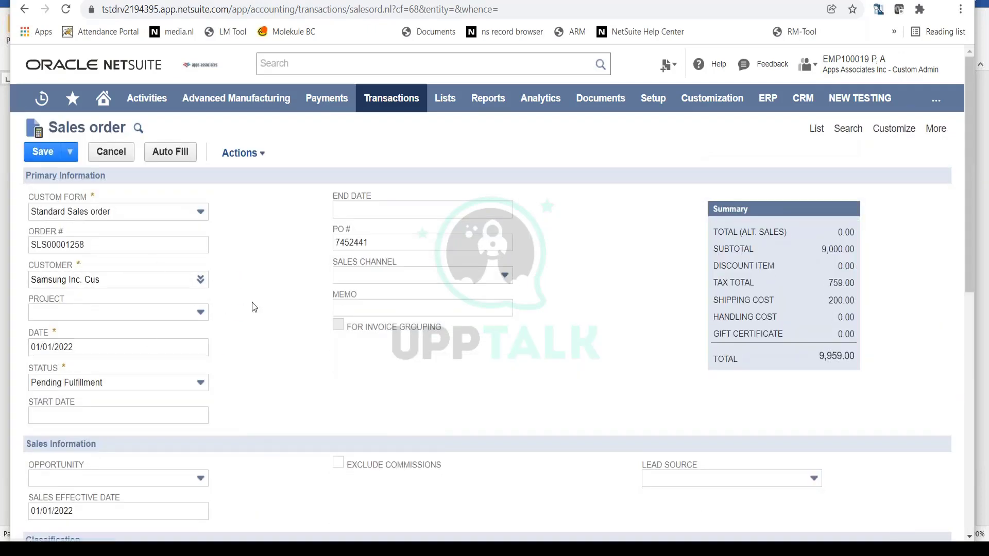
scroll(291, 397, "down", 10)
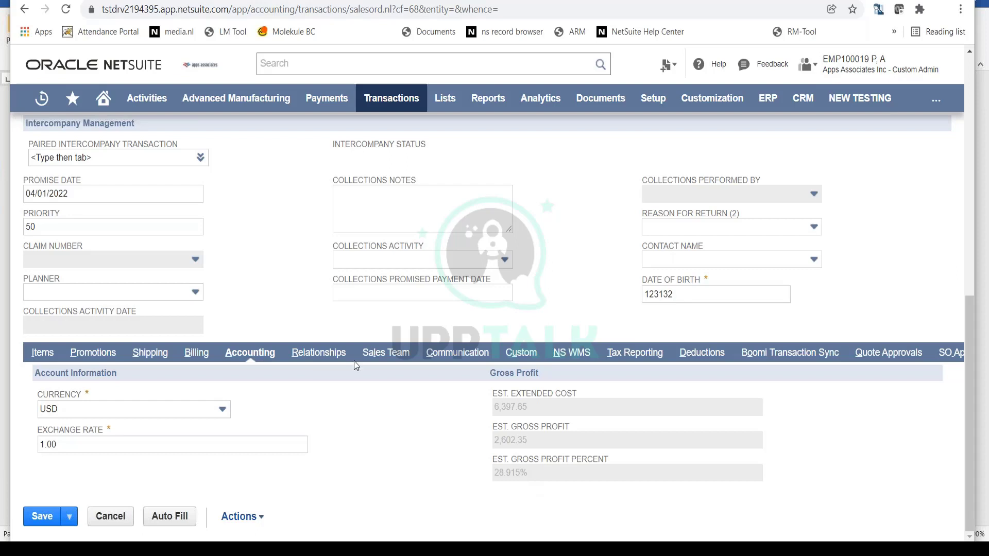
left_click(324, 358)
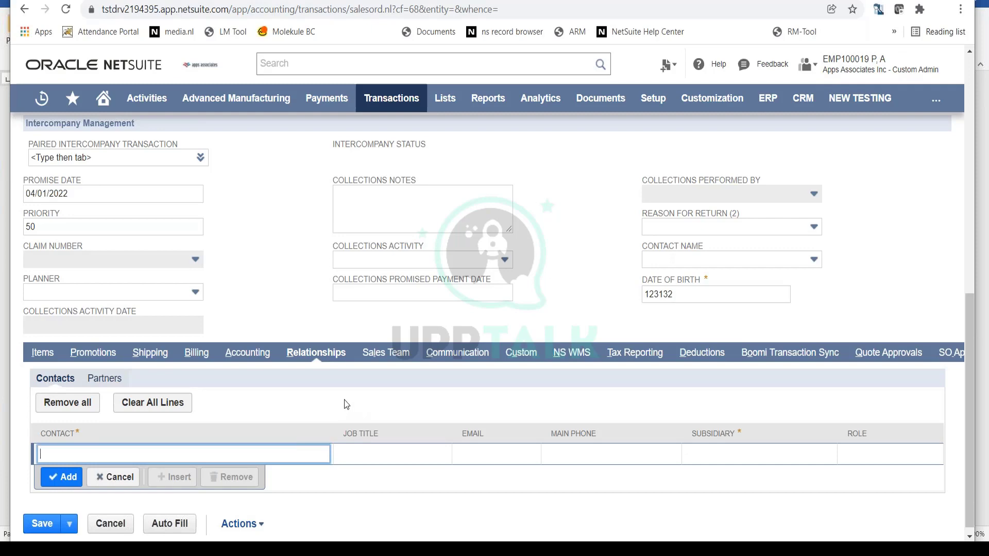
- Add an employee to the order's sales team with the Sales Rep role
left_click(384, 354)
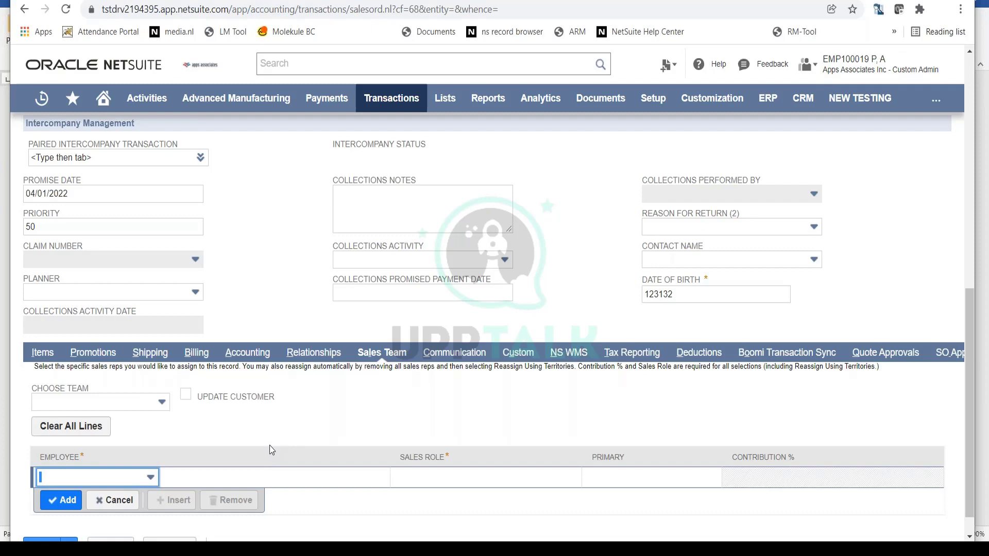
left_click(134, 480)
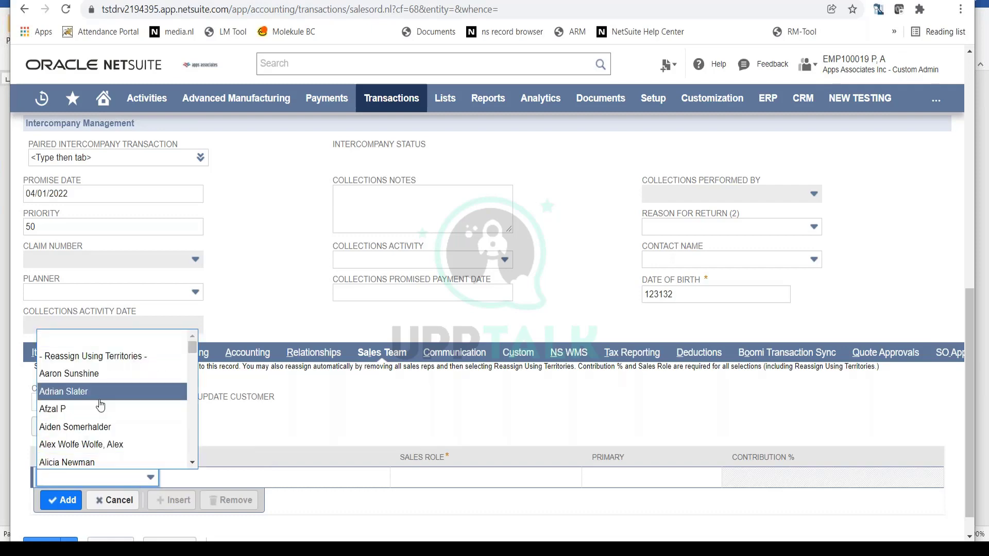
left_click(122, 394)
left_click(457, 472)
left_click(310, 480)
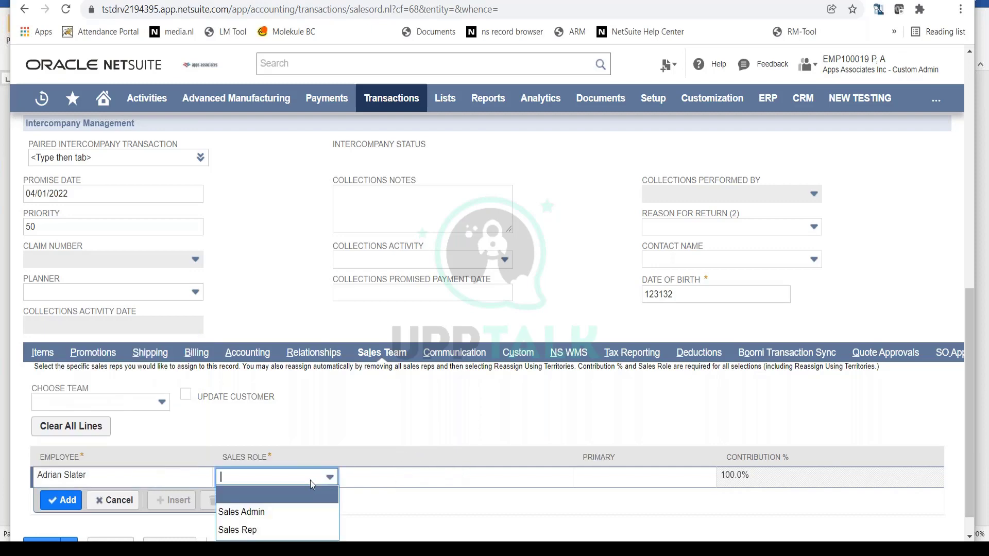
left_click(282, 531)
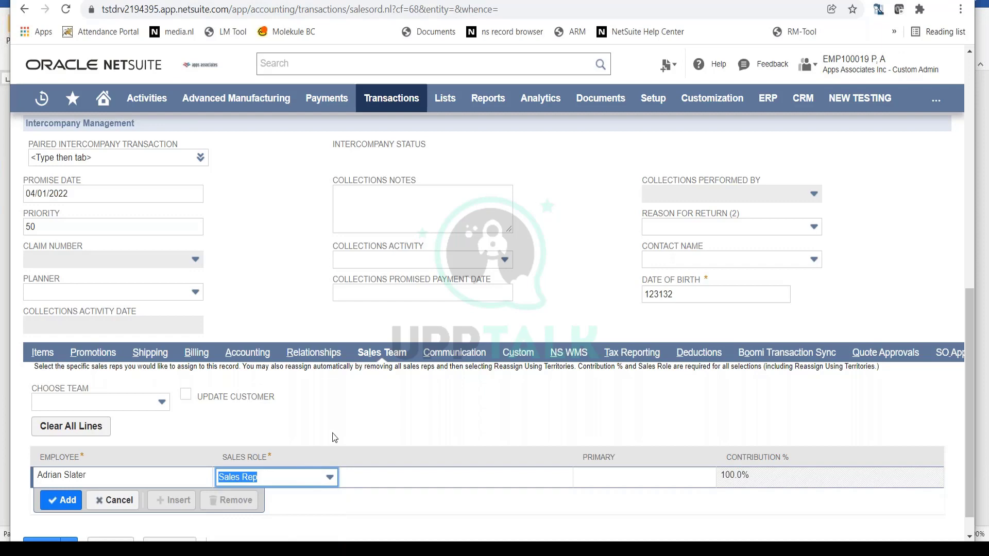
left_click(67, 507)
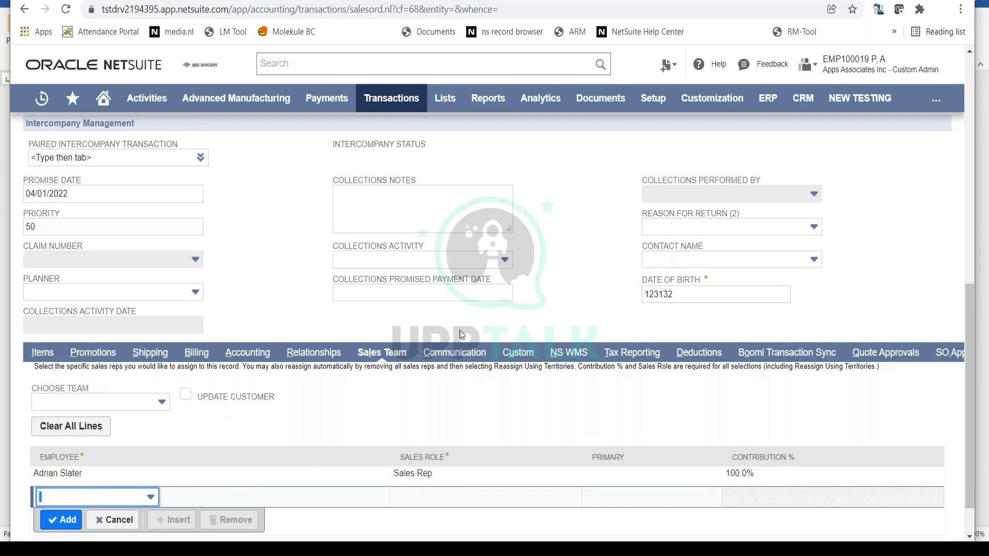
- Check the order's communication details and item line, and try to save the sales order
left_click(462, 355)
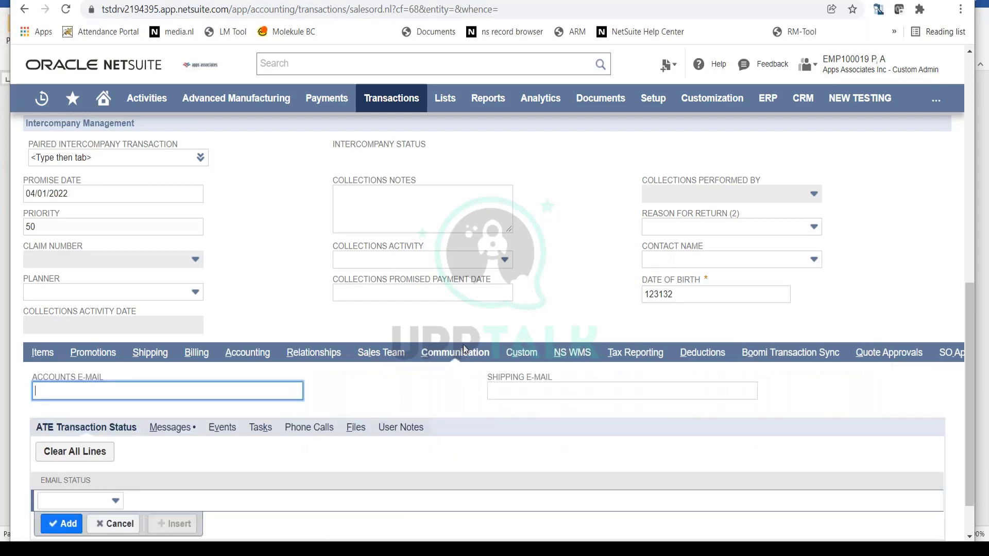
scroll(459, 356, "down", 1)
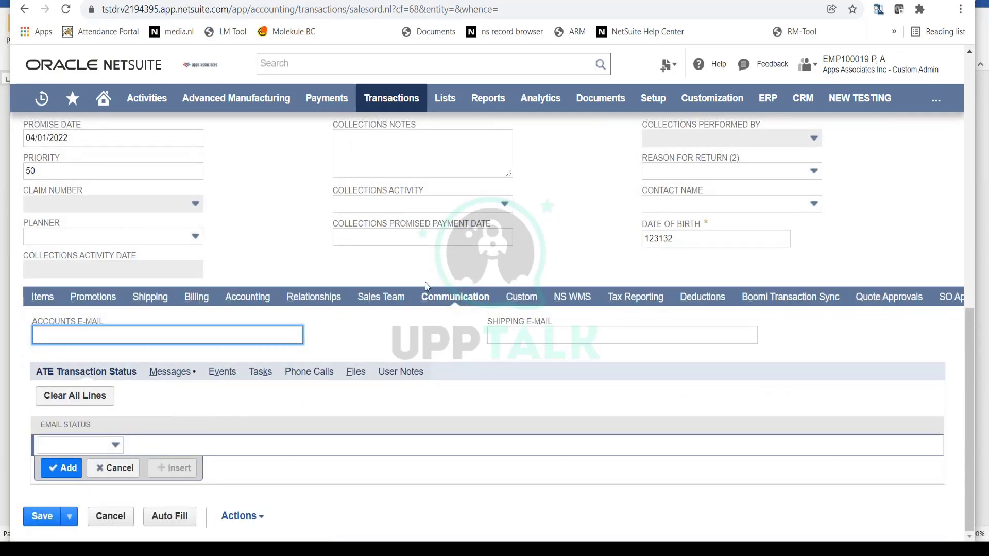
left_click(39, 299)
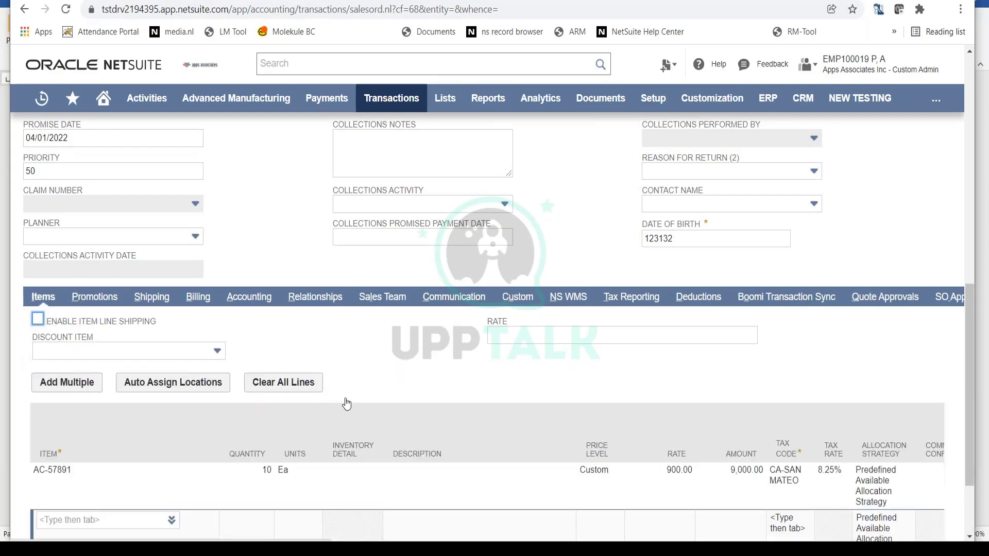
scroll(382, 428, "up", 4)
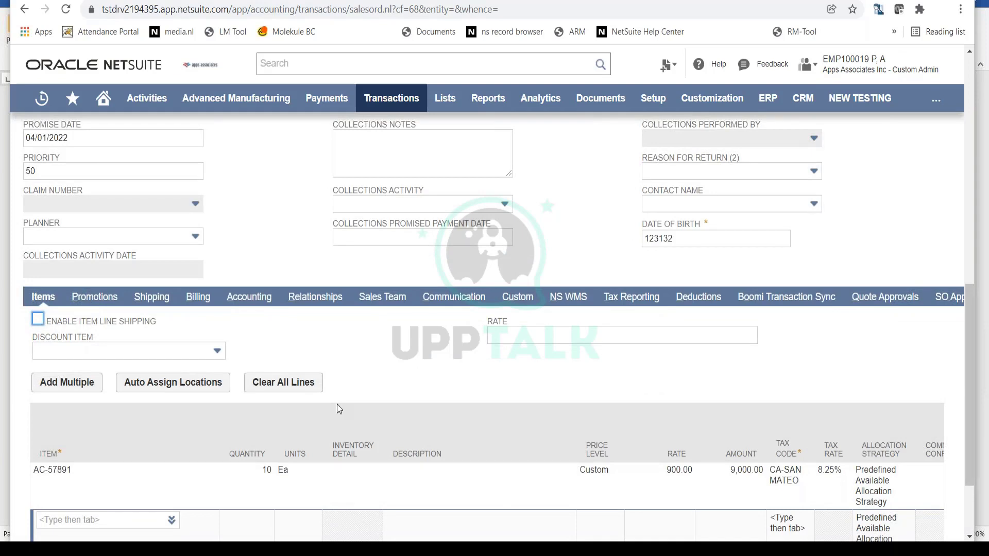
scroll(337, 404, "up", 10)
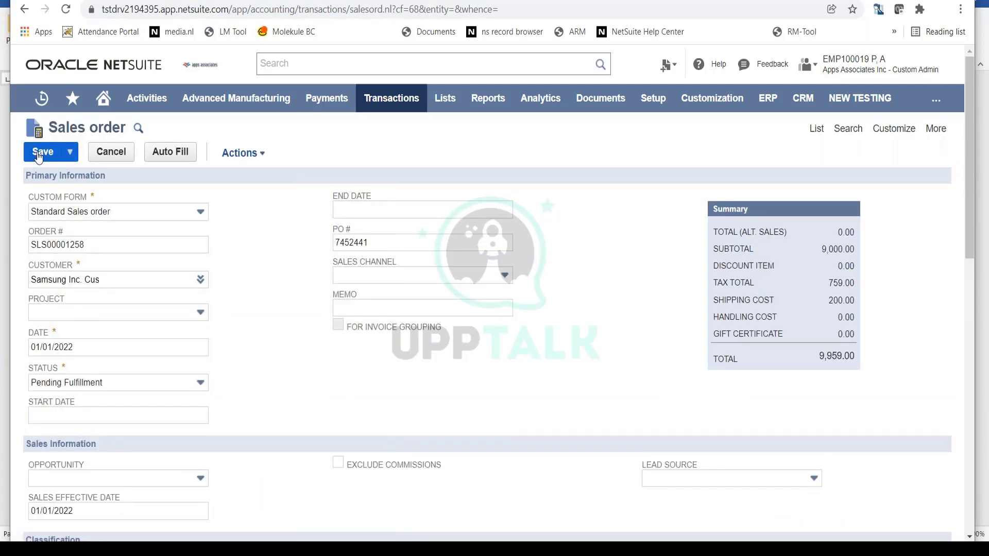
left_click(38, 154)
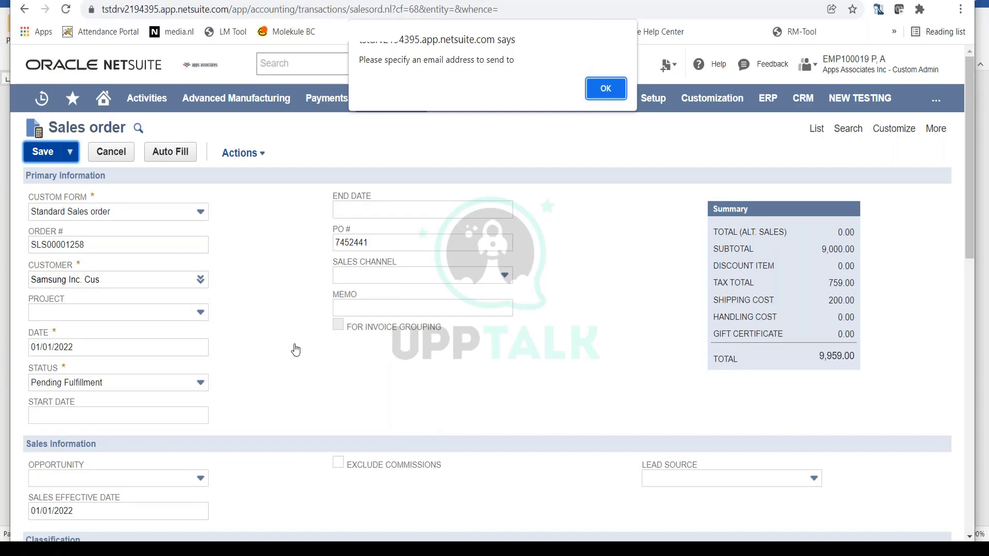
left_click(606, 89)
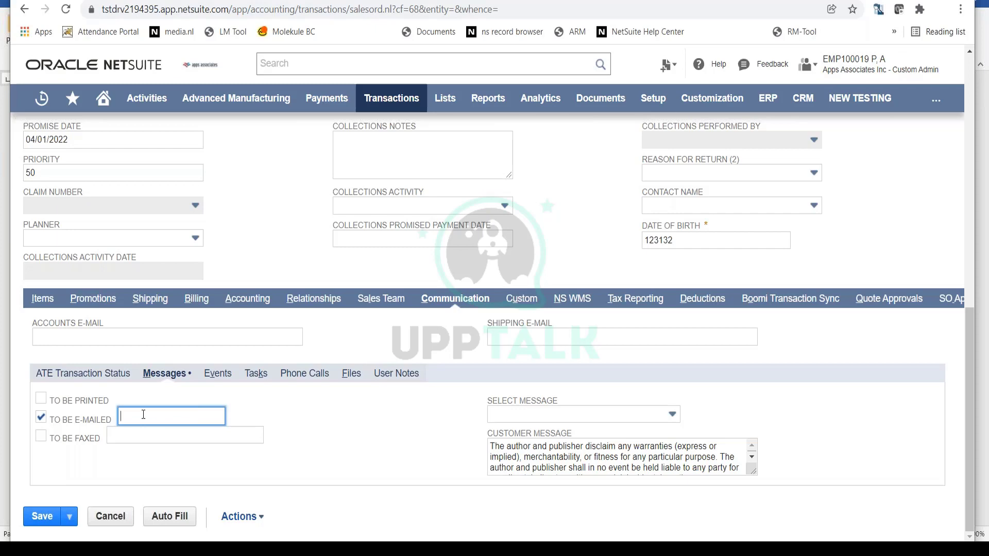
- Turn off the To Be E-mailed option in the order's message settings and save the sales order
left_click(41, 418)
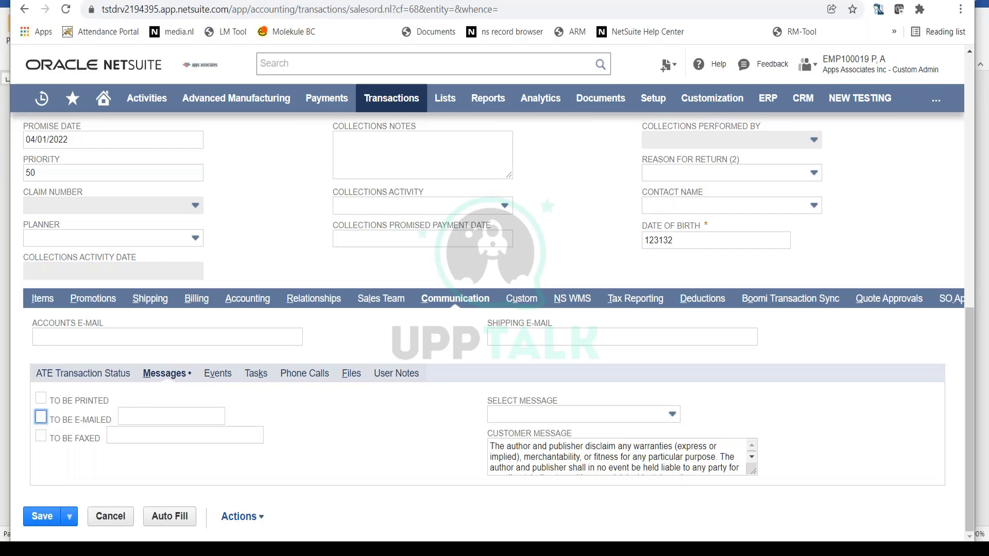
scroll(251, 428, "up", 15)
left_click(42, 153)
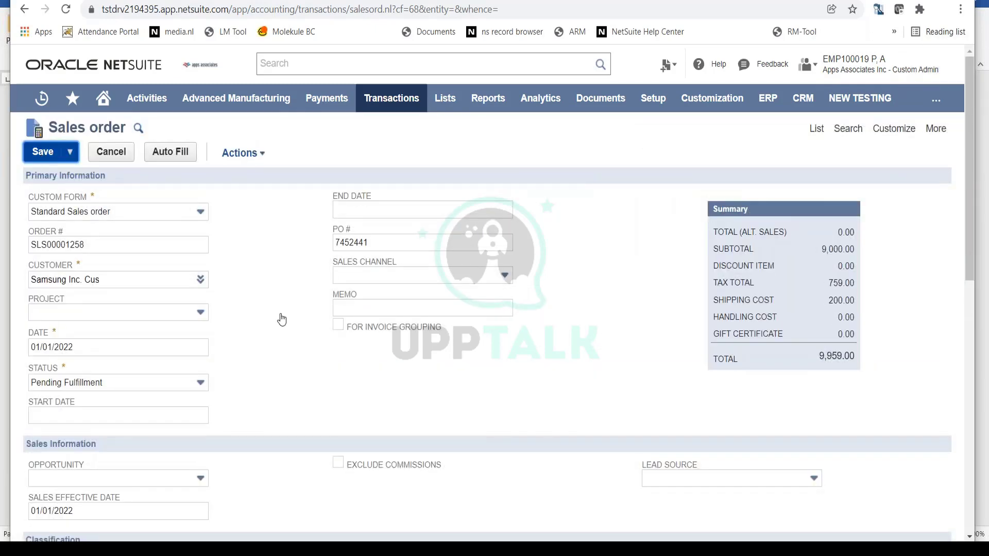